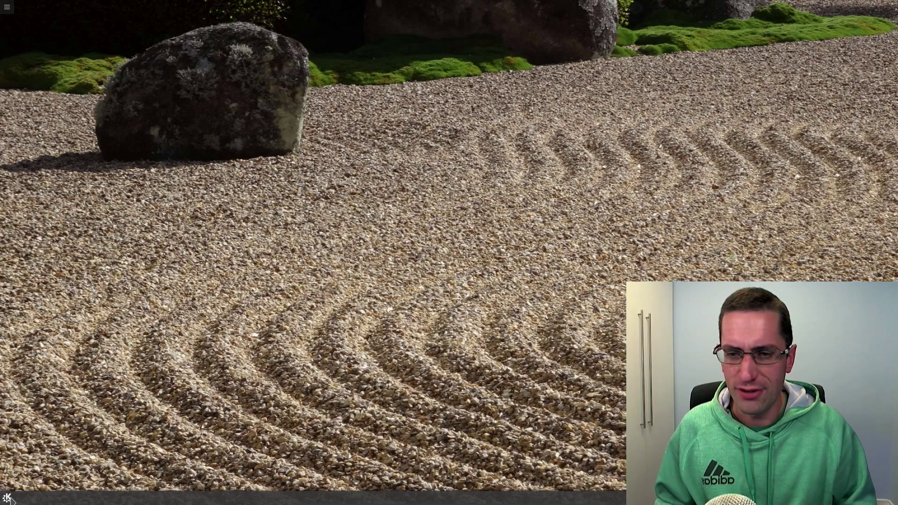
Launch the Welcome Screen by searching 'wel' in the launcher, then reopen the launcher
{"action": "left_click", "coordinate": [10, 497]}
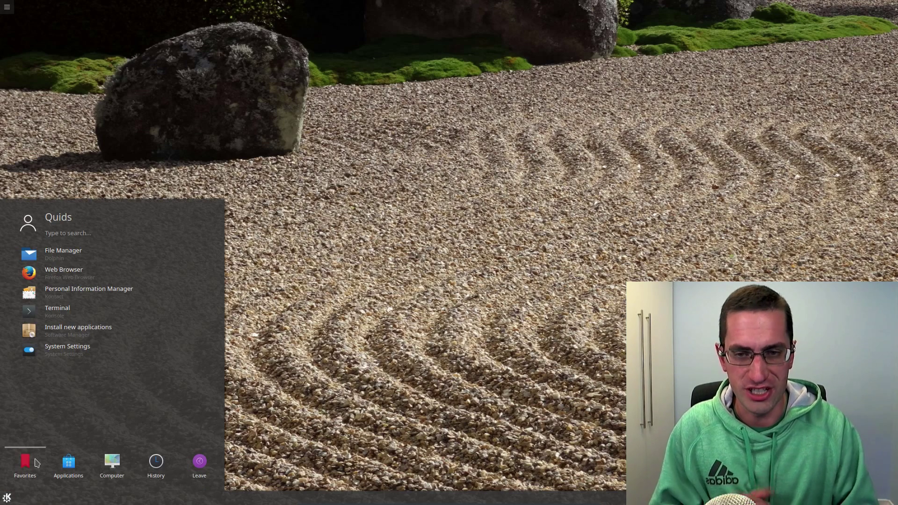
{"action": "type", "text": "wel"}
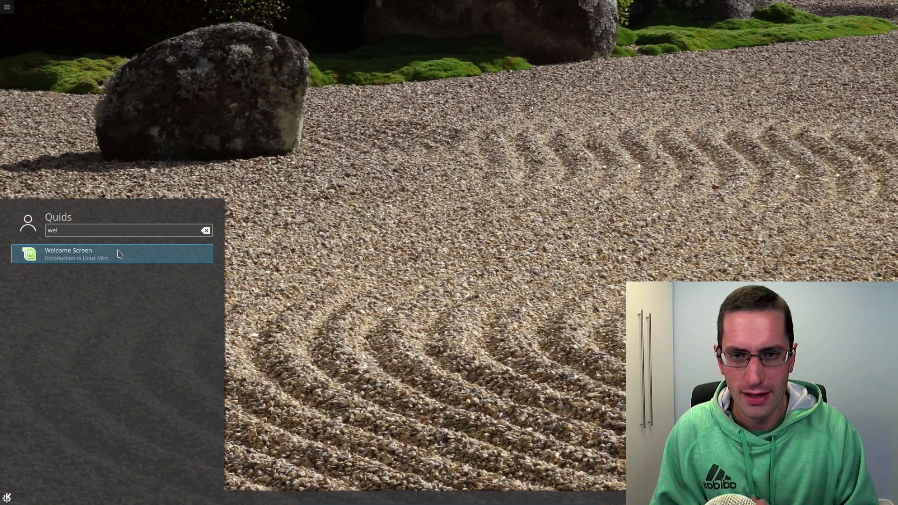
{"action": "left_click", "coordinate": [118, 253]}
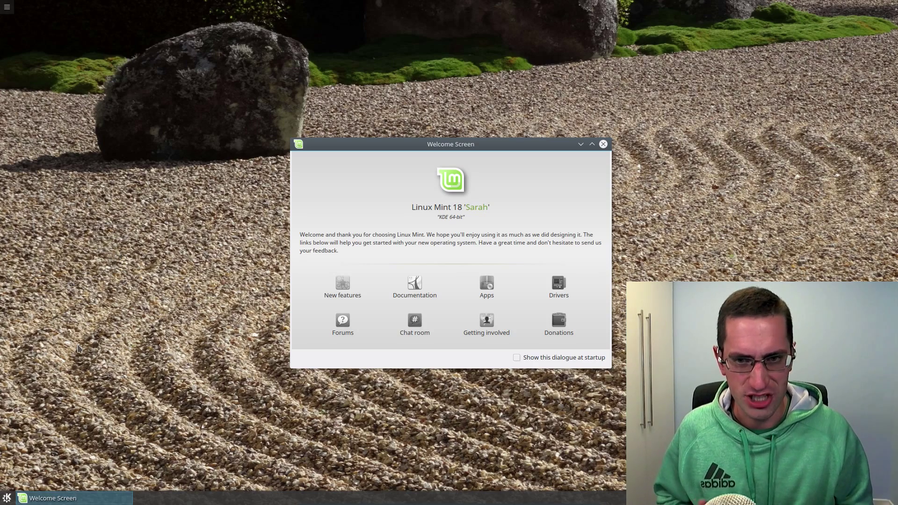
{"action": "left_click", "coordinate": [7, 499]}
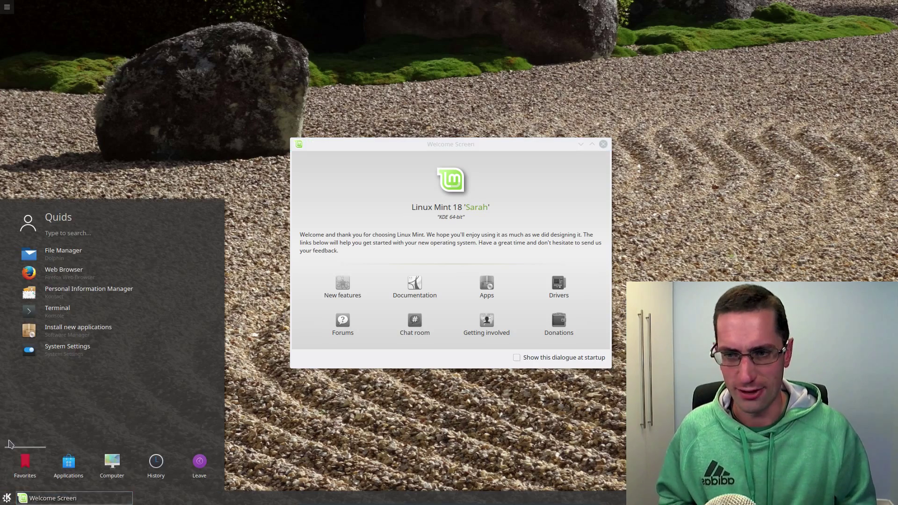
Browse the Graphics, Internet and Multimedia application categories in the launcher
{"action": "left_click", "coordinate": [68, 475]}
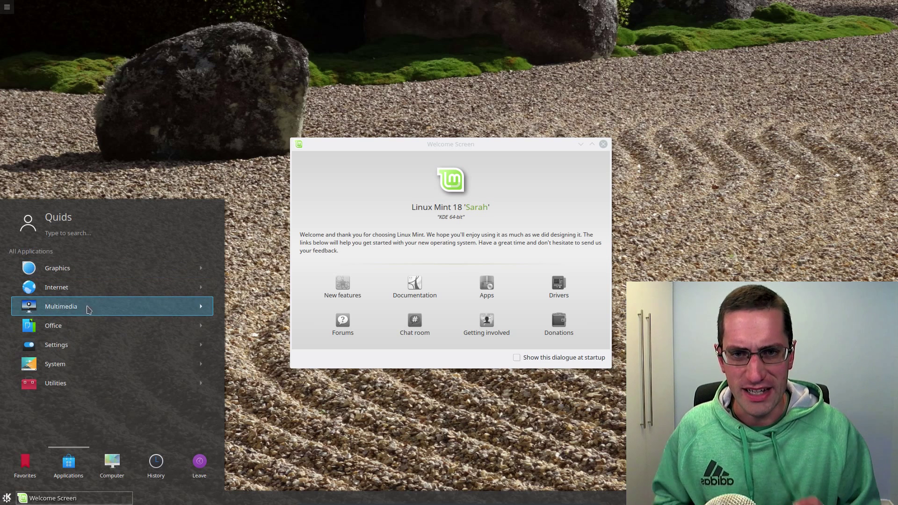
{"action": "left_click", "coordinate": [85, 272]}
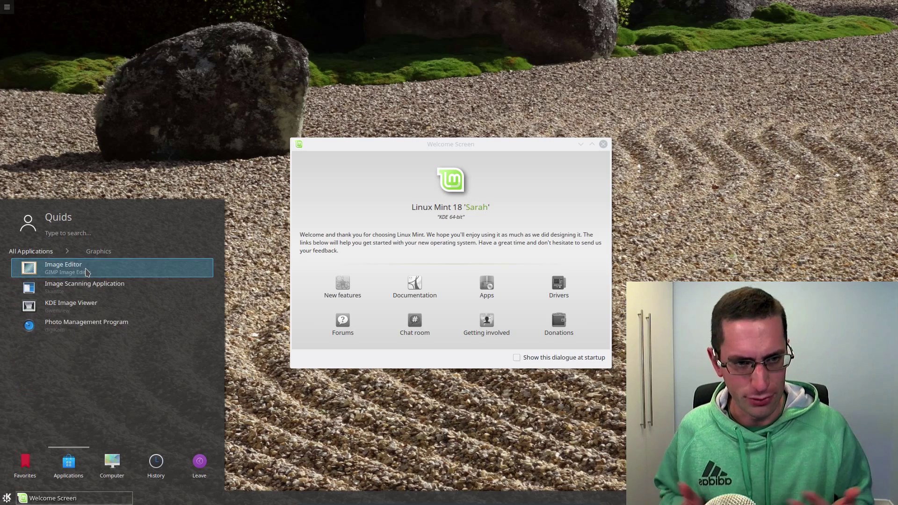
{"action": "left_click", "coordinate": [42, 252]}
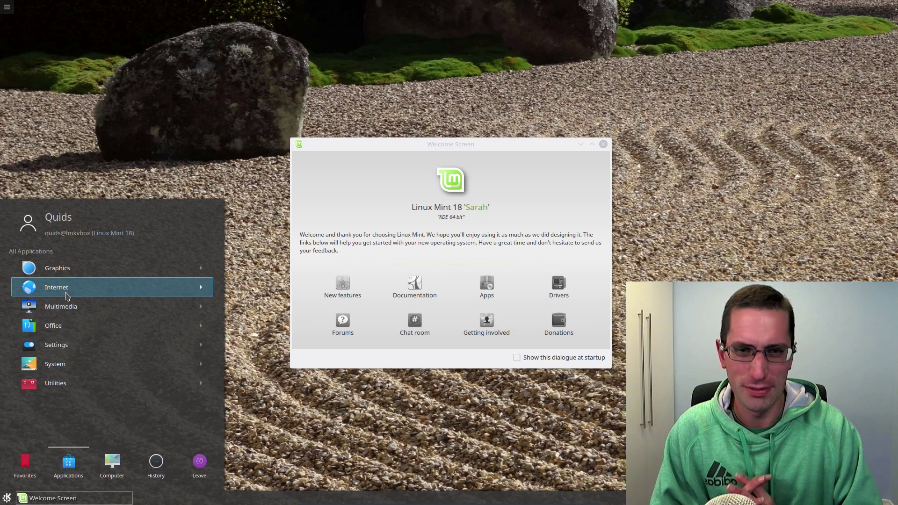
{"action": "left_click", "coordinate": [66, 289]}
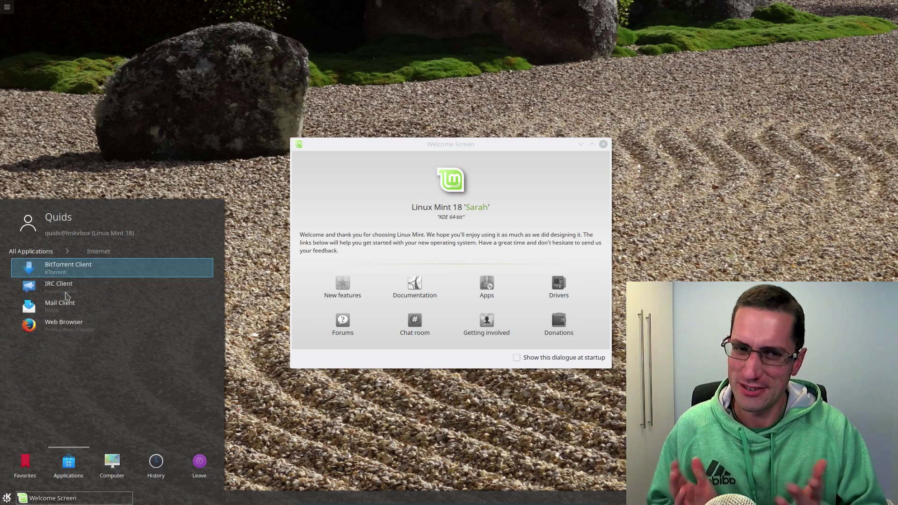
{"action": "left_click", "coordinate": [48, 252]}
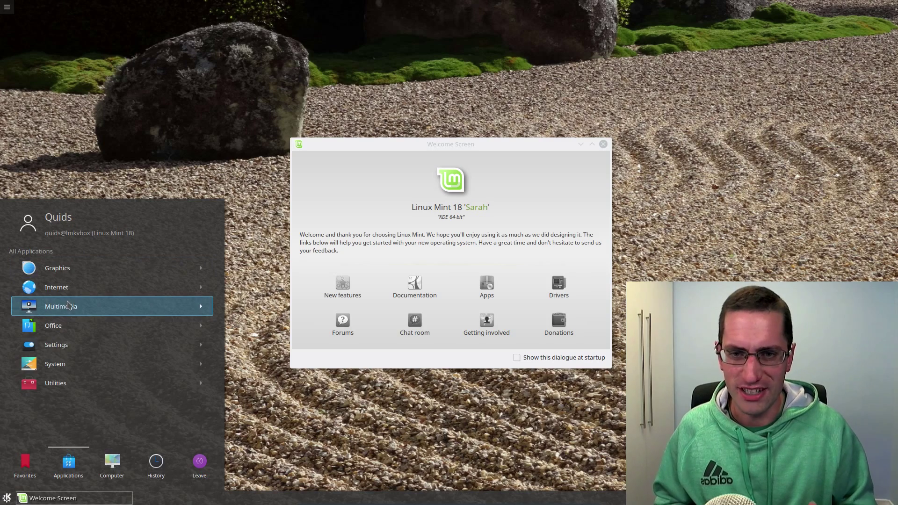
{"action": "left_click", "coordinate": [67, 304]}
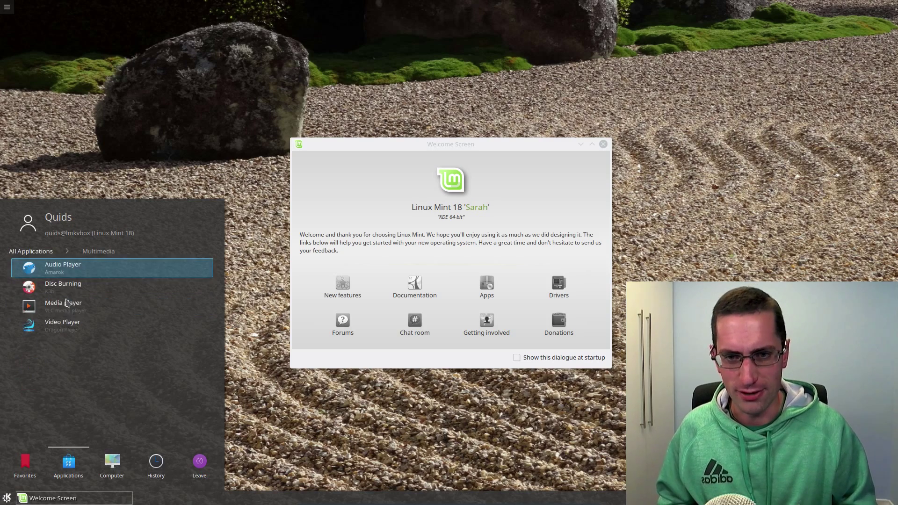
{"action": "left_click", "coordinate": [44, 255]}
Browse the Office, Settings and Utilities categories, then close the launcher
{"action": "left_click", "coordinate": [45, 329]}
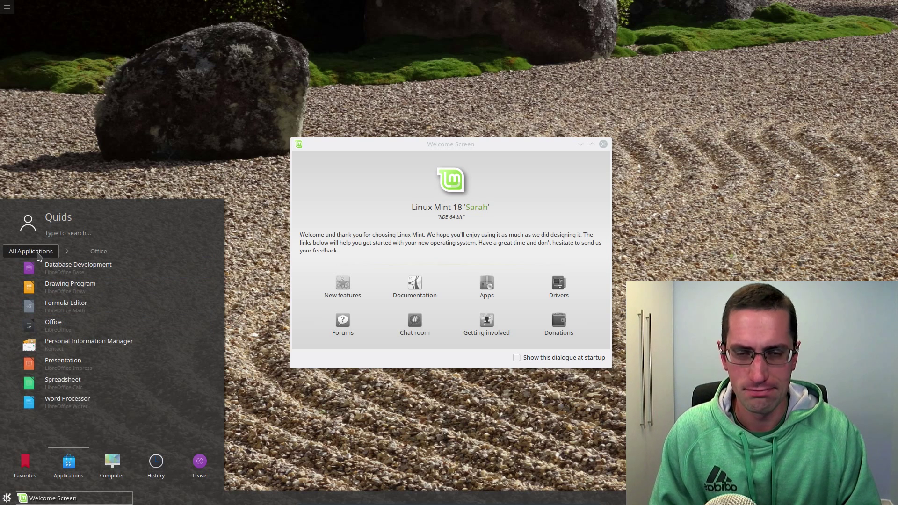
{"action": "left_click", "coordinate": [38, 255]}
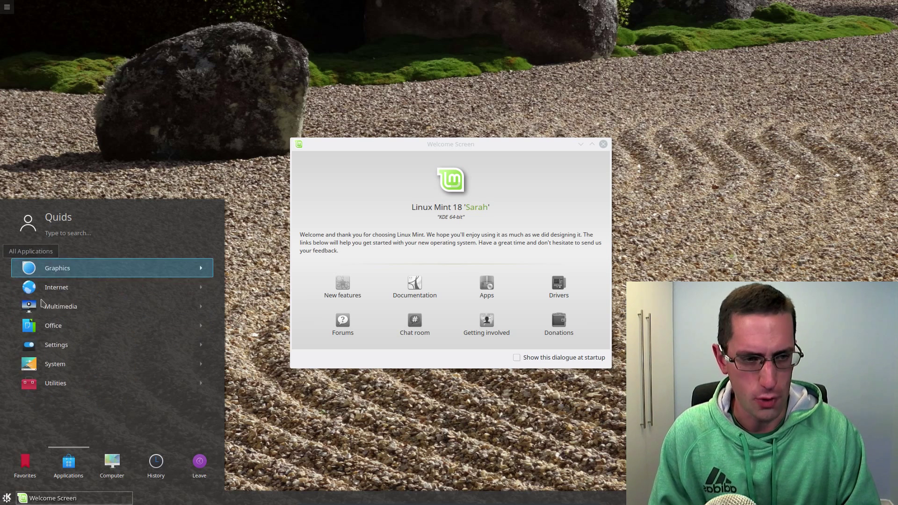
{"action": "left_click", "coordinate": [44, 346]}
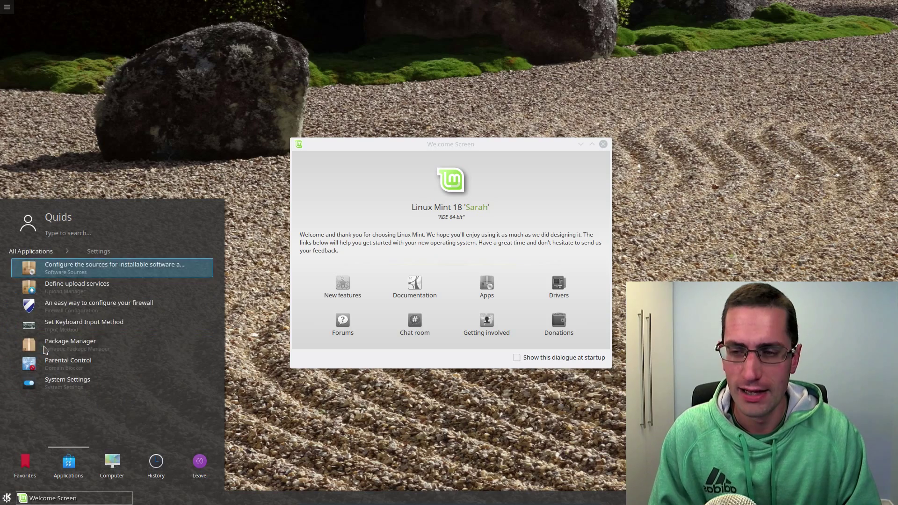
{"action": "left_click", "coordinate": [33, 252]}
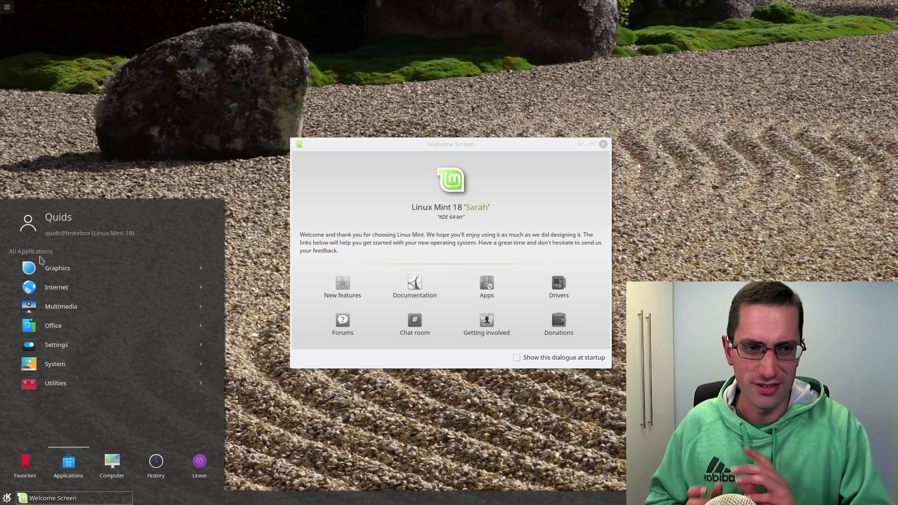
{"action": "left_click", "coordinate": [59, 383]}
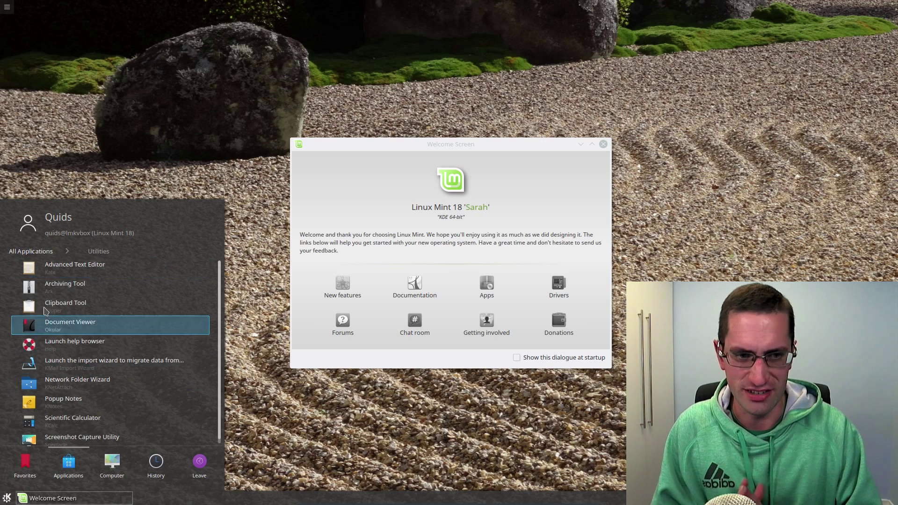
{"action": "left_click", "coordinate": [40, 251]}
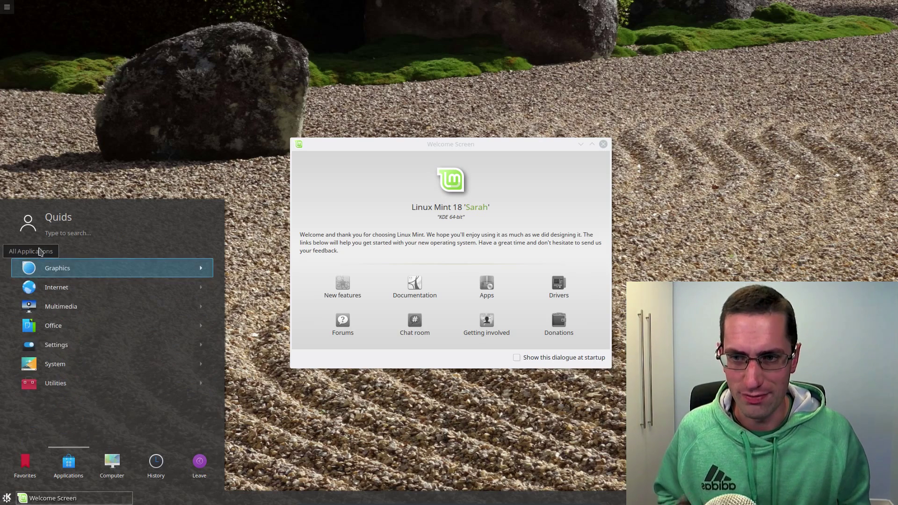
{"action": "left_click", "coordinate": [261, 417]}
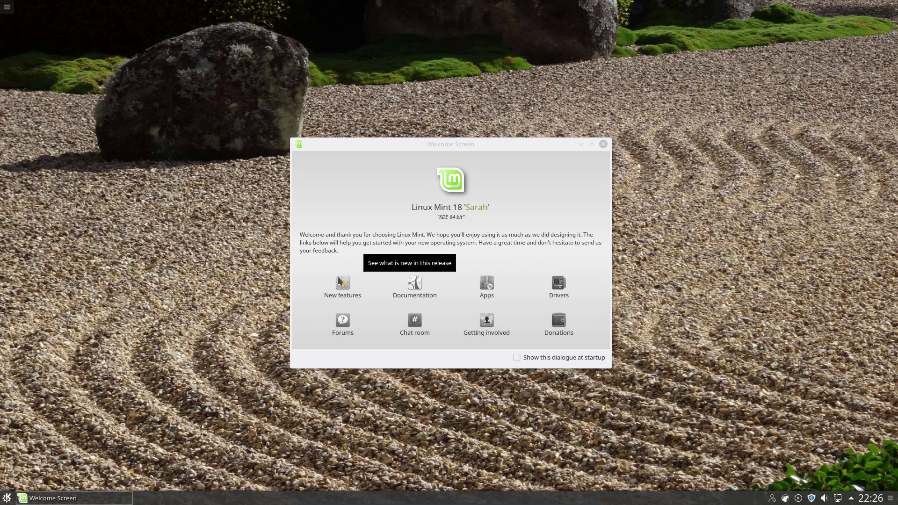
Open the New features page from the Welcome Screen
{"action": "left_click", "coordinate": [342, 290]}
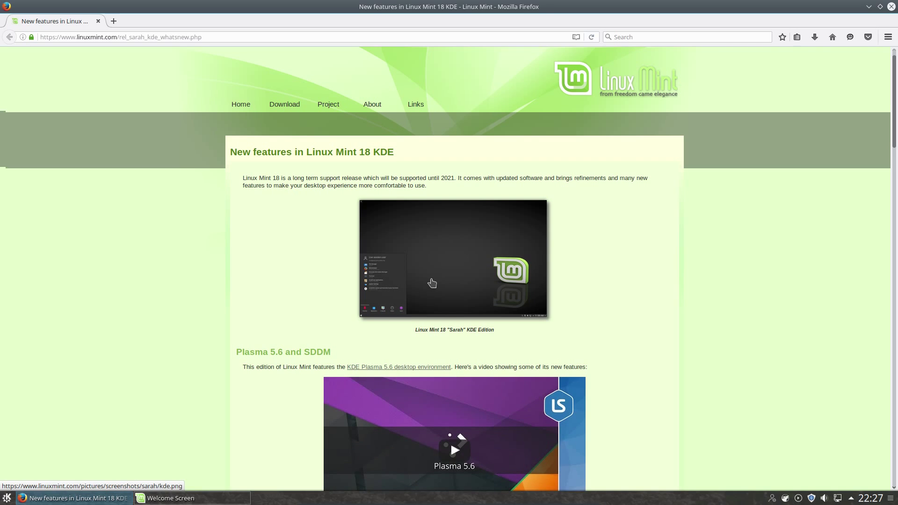
Skim the new features page and close Firefox
{"action": "scroll", "coordinate": [423, 285], "scroll_direction": "down", "scroll_amount": 6}
{"action": "scroll", "coordinate": [434, 271], "scroll_direction": "down", "scroll_amount": 3}
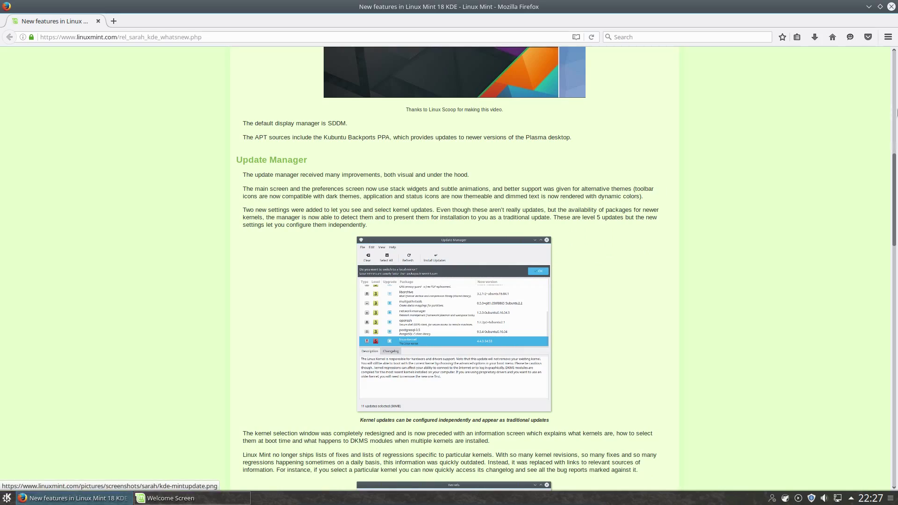
{"action": "left_click", "coordinate": [891, 7]}
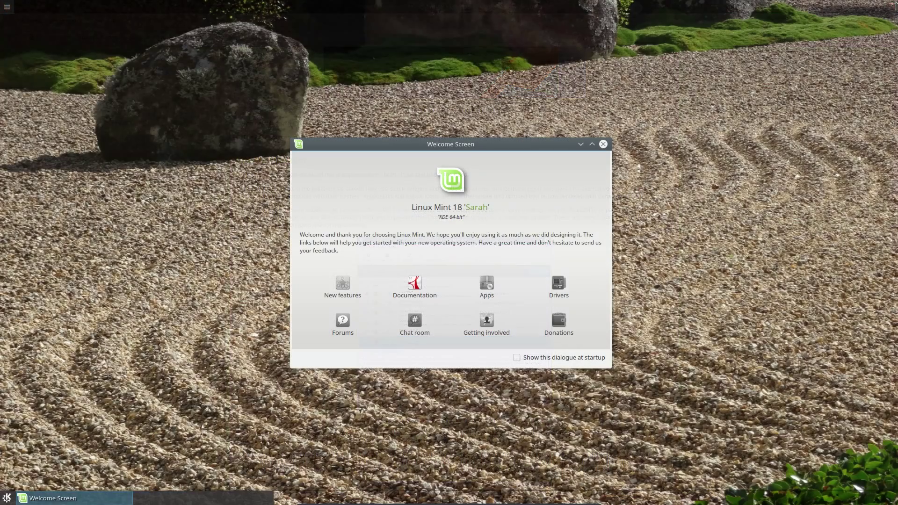
Open the English user guide PDF from Documentation and read to page 27
{"action": "left_click", "coordinate": [422, 287]}
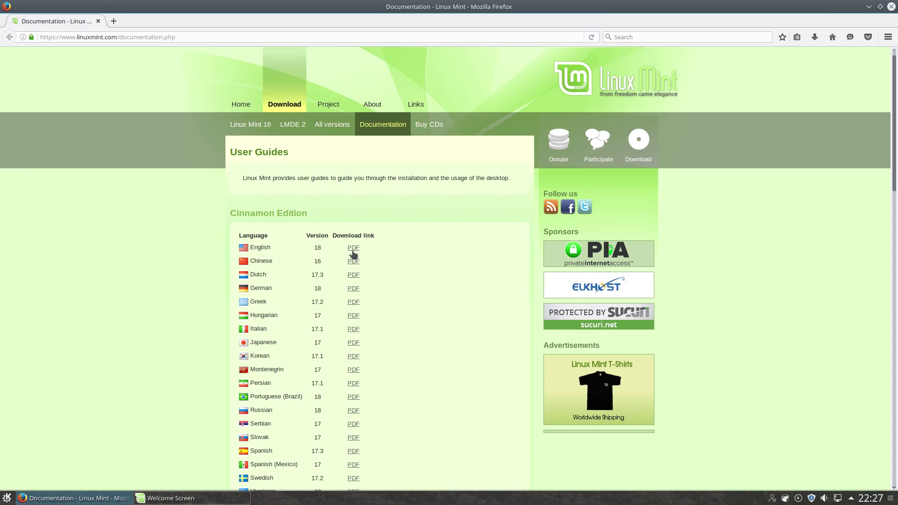
{"action": "left_click", "coordinate": [353, 252]}
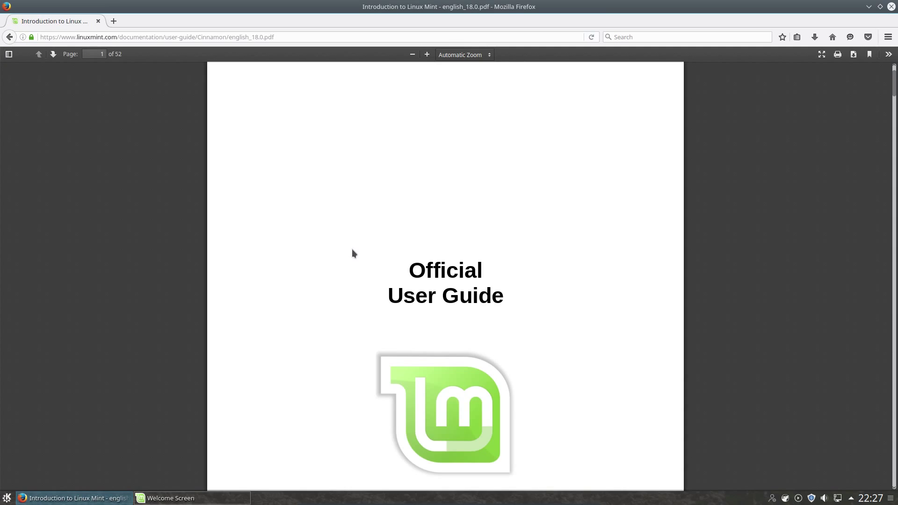
{"action": "scroll", "coordinate": [375, 253], "scroll_direction": "down", "scroll_amount": 7}
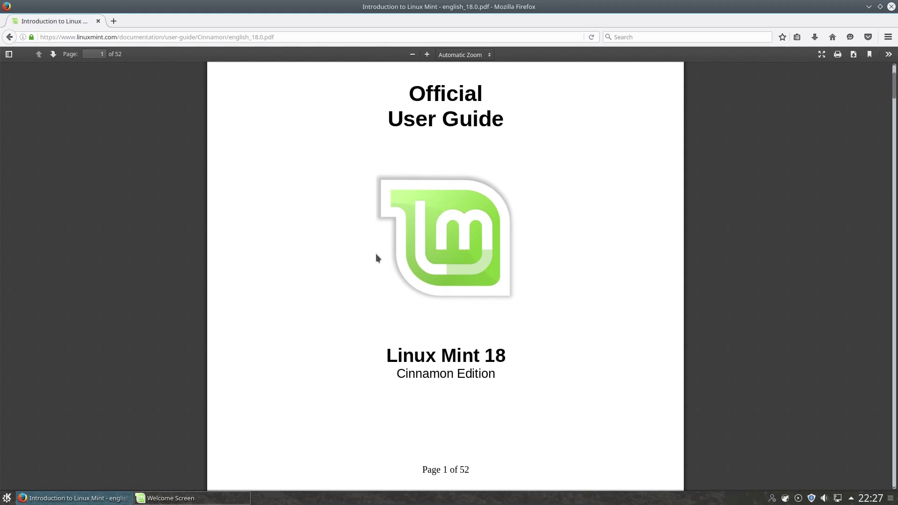
{"action": "scroll", "coordinate": [377, 253], "scroll_direction": "down", "scroll_amount": 3}
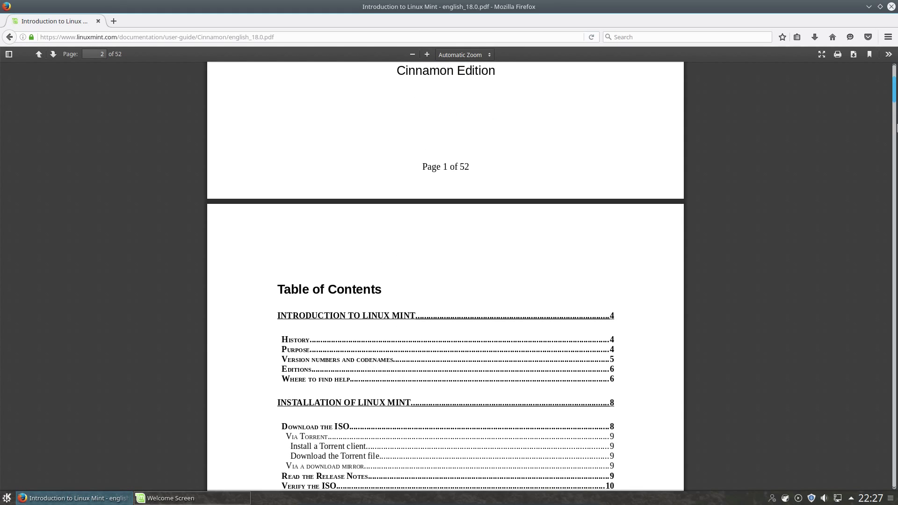
{"action": "left_click_drag", "start_coordinate": [894, 89], "coordinate": [895, 282]}
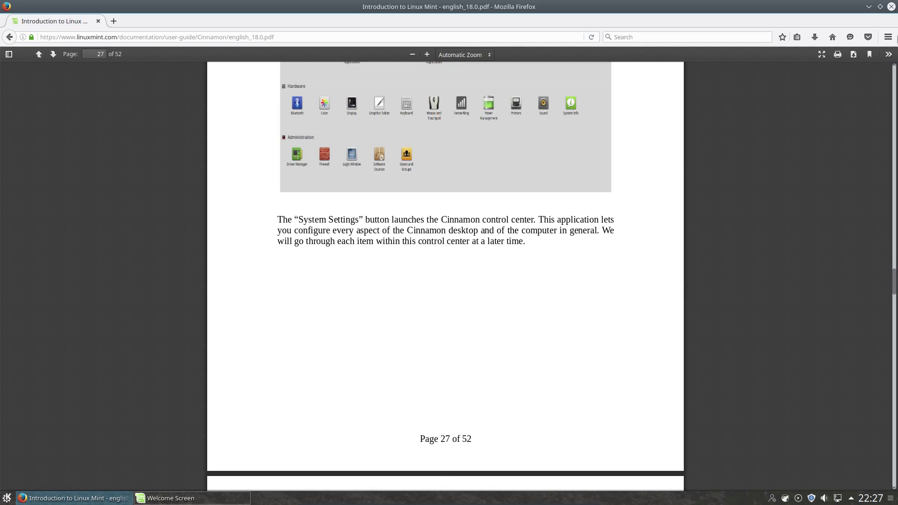
Close the user guide, launch Software Manager and cancel the password prompt
{"action": "left_click", "coordinate": [891, 7]}
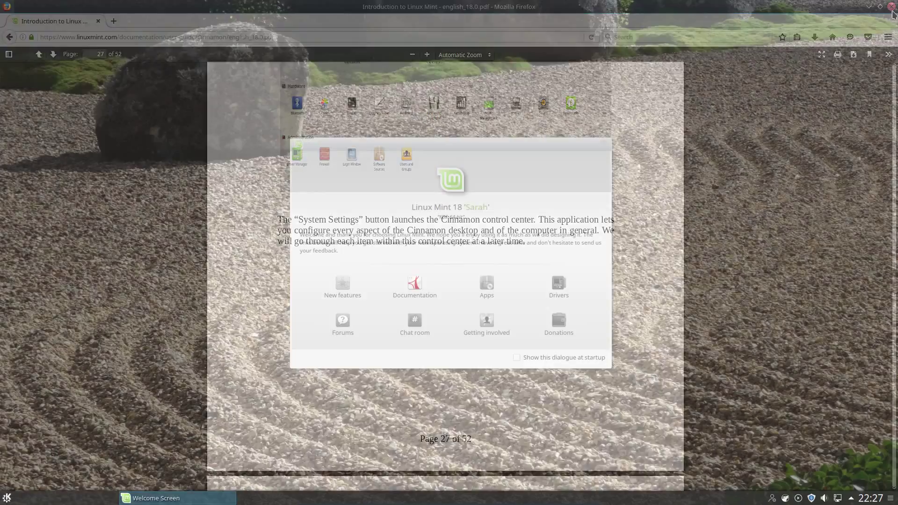
{"action": "left_click", "coordinate": [488, 284]}
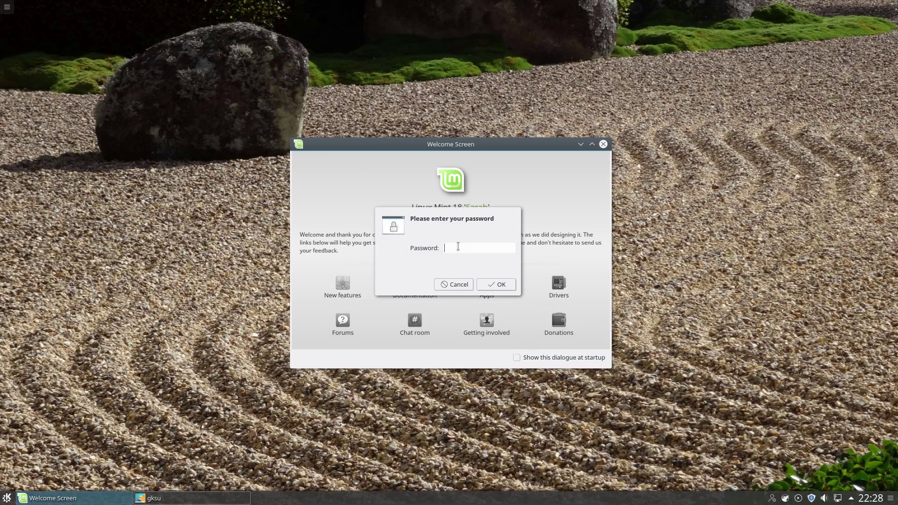
{"action": "left_click", "coordinate": [489, 282]}
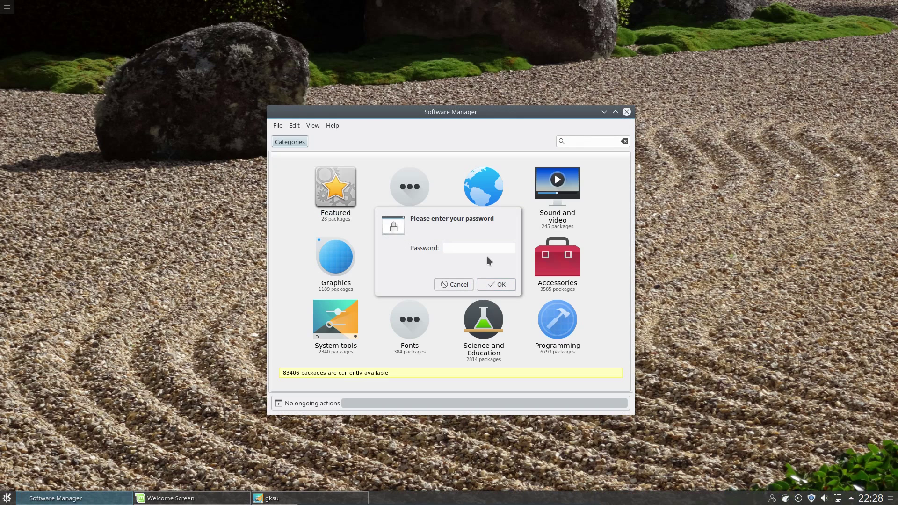
{"action": "left_click", "coordinate": [453, 285]}
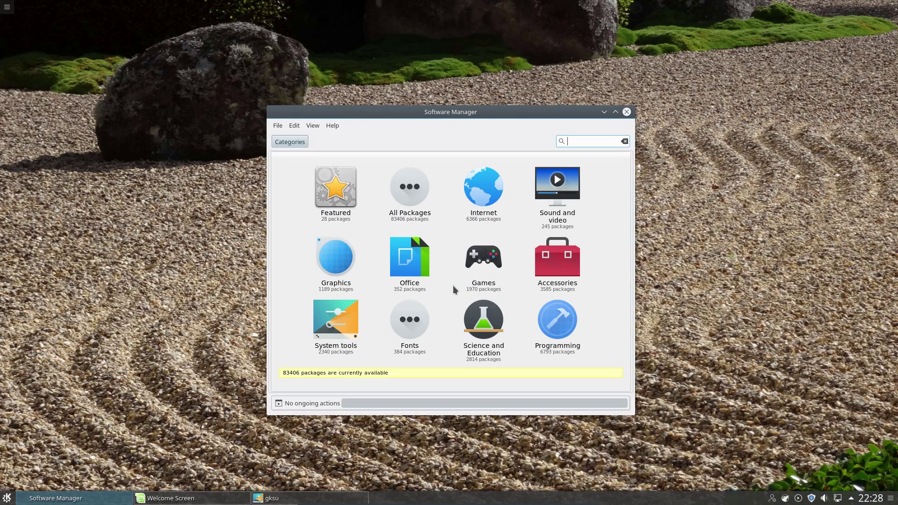
Open Inkscape from the Featured packages, review its details and reviews, and install it
{"action": "left_click", "coordinate": [330, 198]}
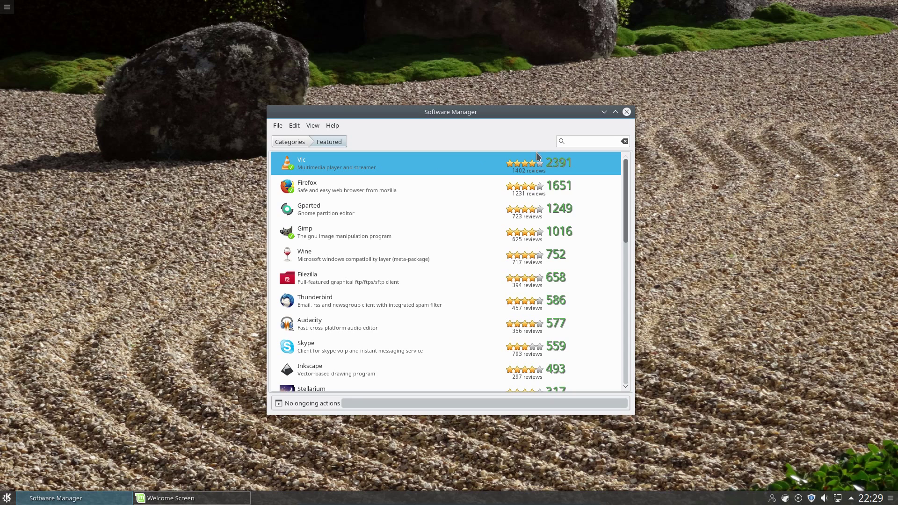
{"action": "left_click", "coordinate": [421, 369]}
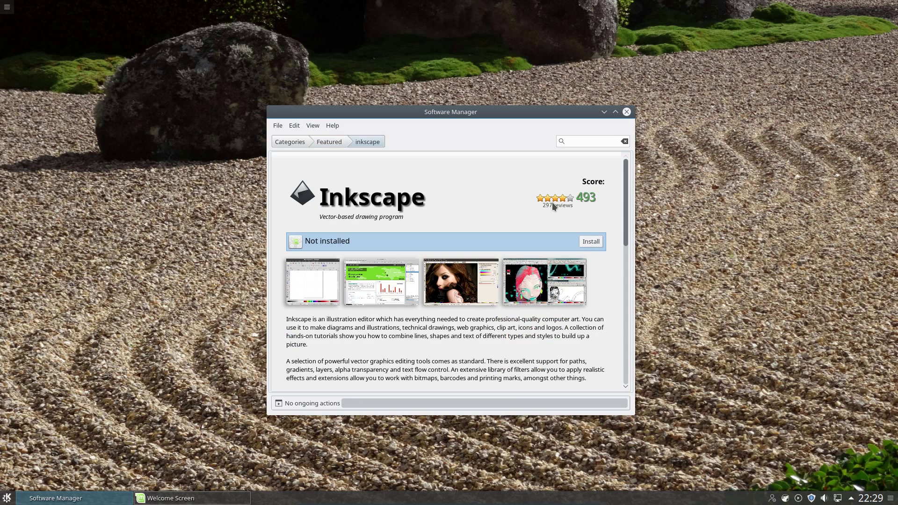
{"action": "scroll", "coordinate": [551, 202], "scroll_direction": "down", "scroll_amount": 5}
{"action": "scroll", "coordinate": [574, 272], "scroll_direction": "down", "scroll_amount": 3}
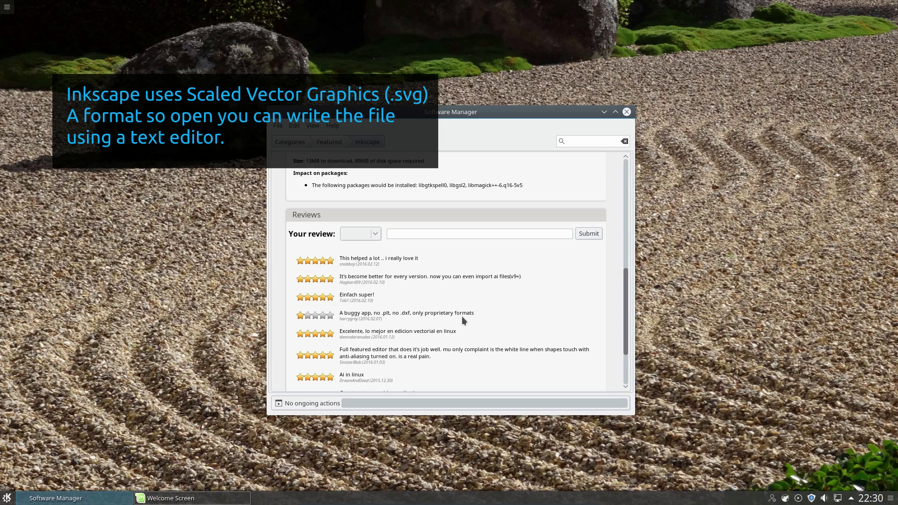
{"action": "scroll", "coordinate": [442, 310], "scroll_direction": "up", "scroll_amount": 4}
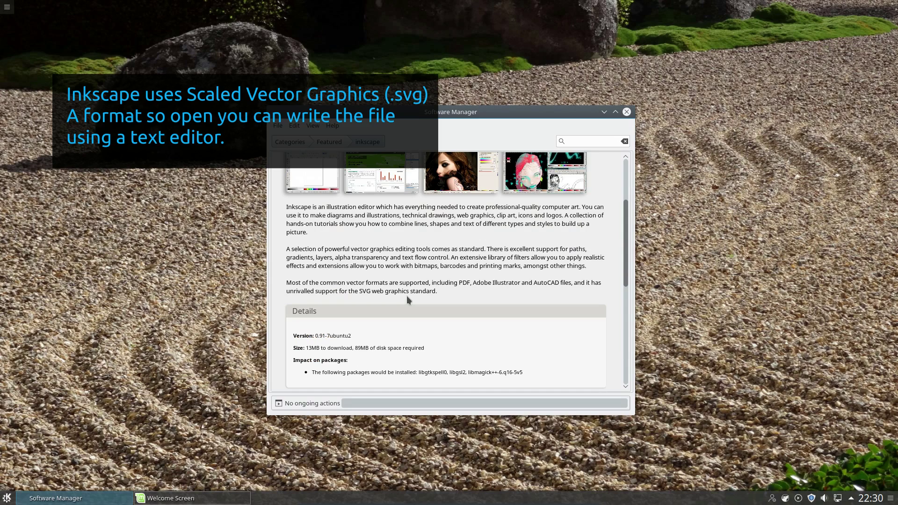
{"action": "scroll", "coordinate": [407, 300], "scroll_direction": "up", "scroll_amount": 2}
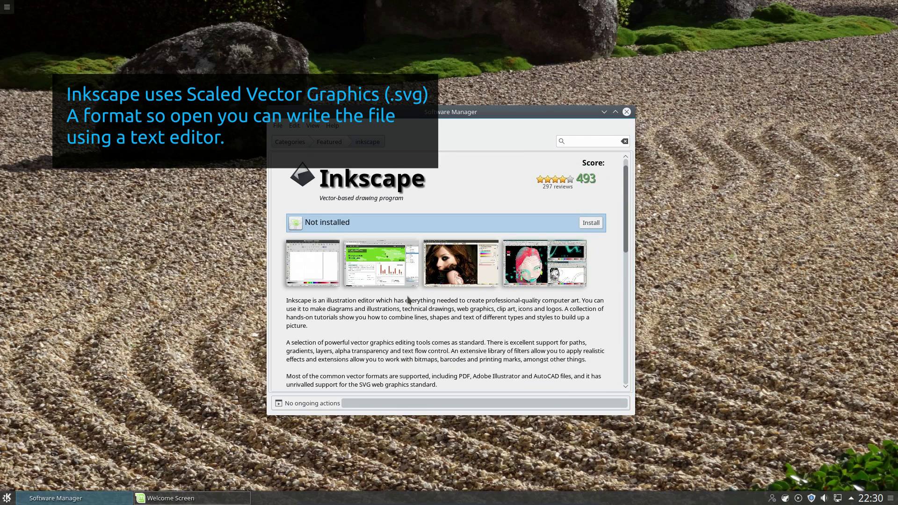
{"action": "left_click", "coordinate": [589, 224]}
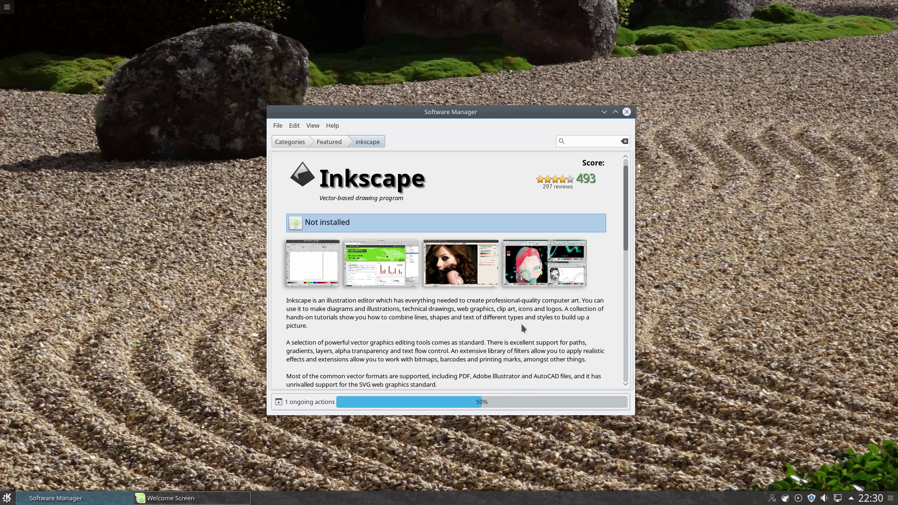
Close Software Manager mid-install, then open and close the Linux Mint forums
{"action": "left_click", "coordinate": [626, 111]}
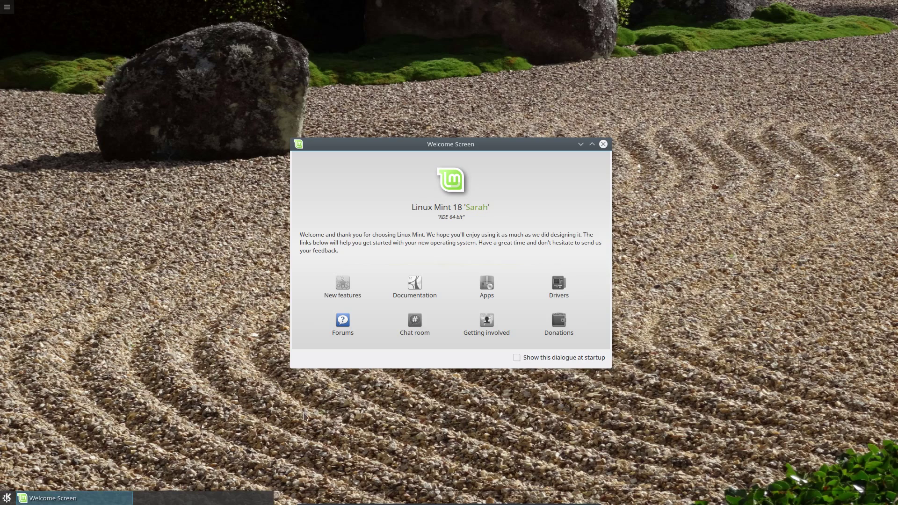
{"action": "left_click", "coordinate": [342, 322]}
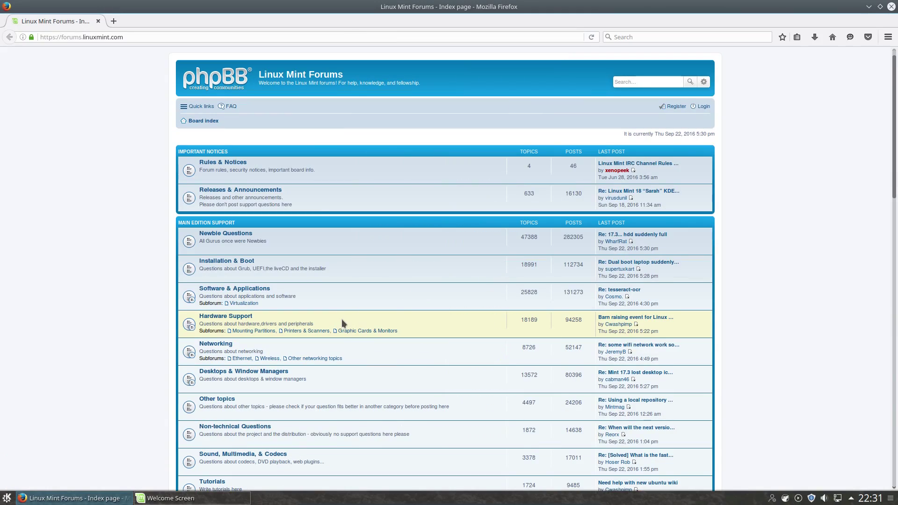
{"action": "left_click", "coordinate": [891, 6]}
Open and close the chat client and donations page, then close the Welcome Screen
{"action": "left_click", "coordinate": [415, 322]}
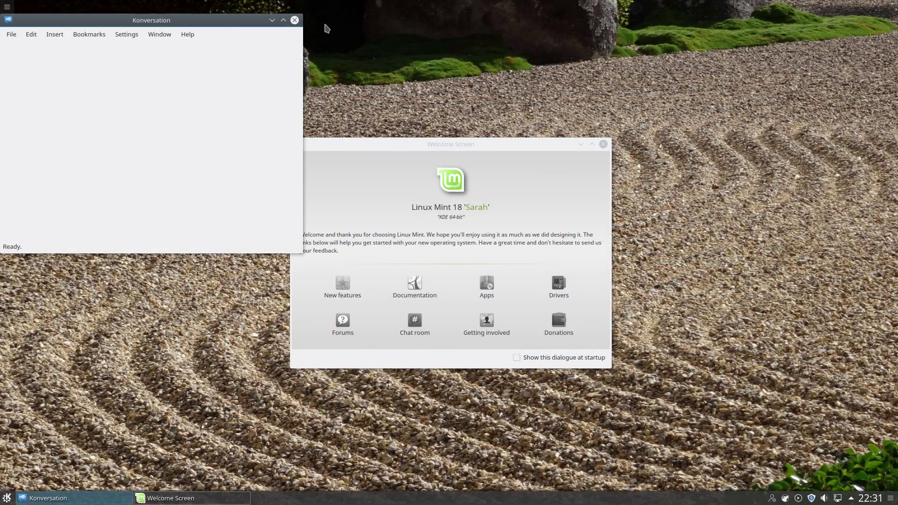
{"action": "left_click", "coordinate": [295, 20]}
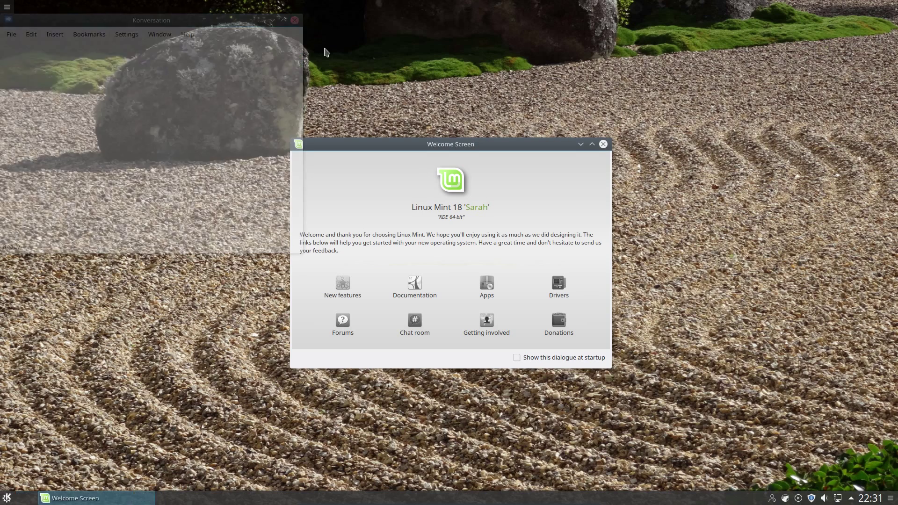
{"action": "left_click", "coordinate": [559, 322]}
{"action": "left_click", "coordinate": [492, 335]}
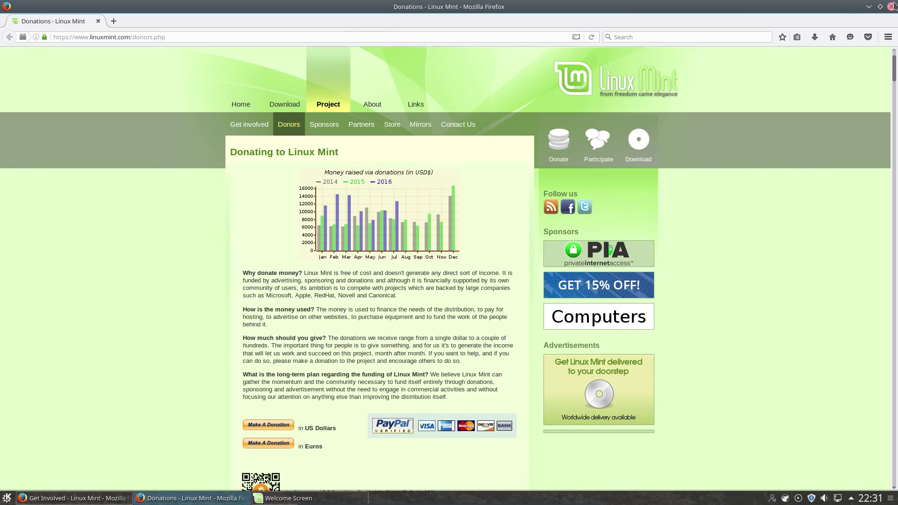
{"action": "left_click", "coordinate": [890, 6]}
{"action": "left_click", "coordinate": [602, 145]}
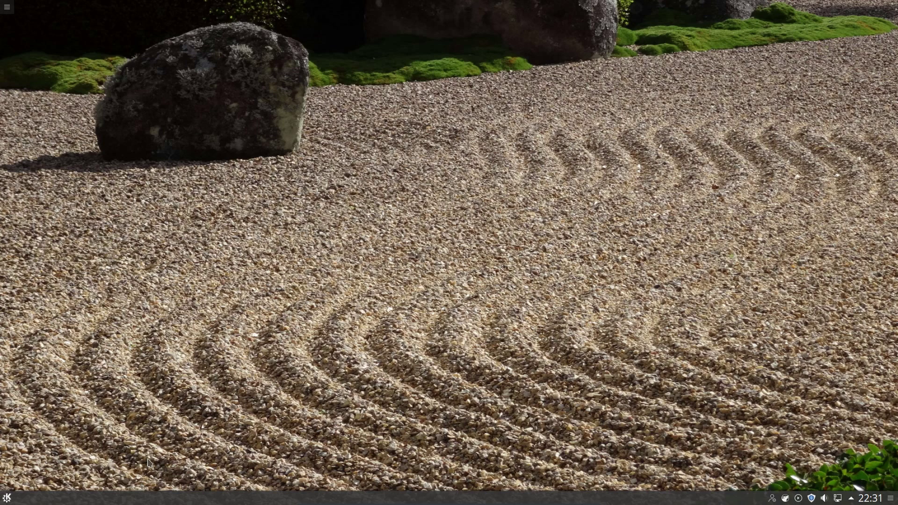
{"action": "key", "text": "alt+F1"}
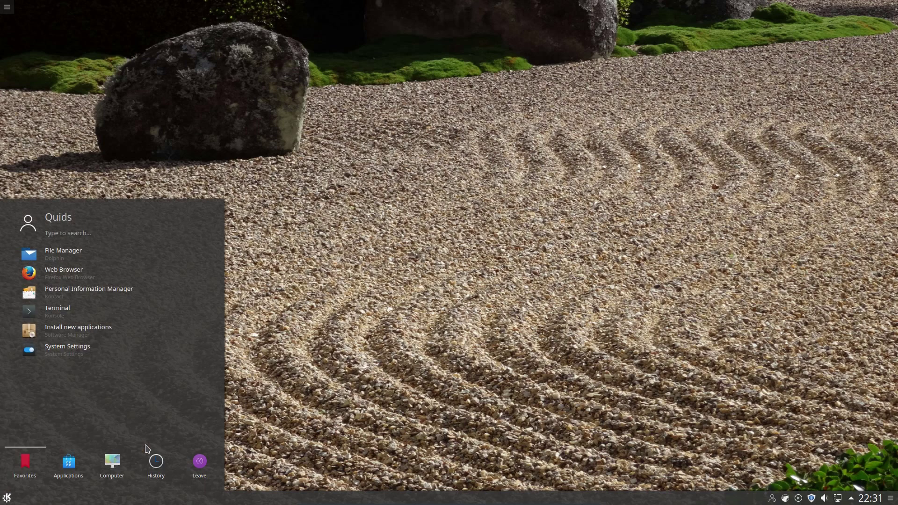
{"action": "type", "text": "info"}
{"action": "key", "text": "Return"}
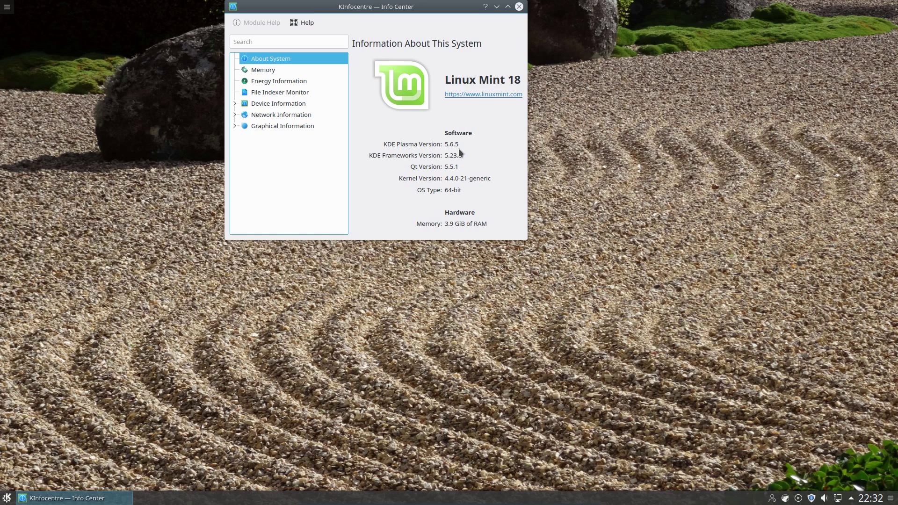
{"action": "left_click", "coordinate": [519, 6]}
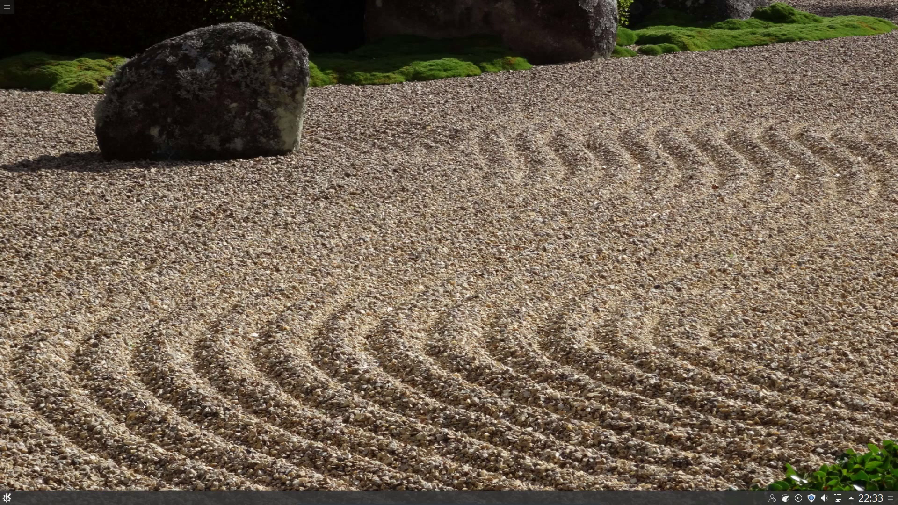
Replace the panel launcher with the Application Menu alternative and try it
{"action": "left_click", "coordinate": [7, 497]}
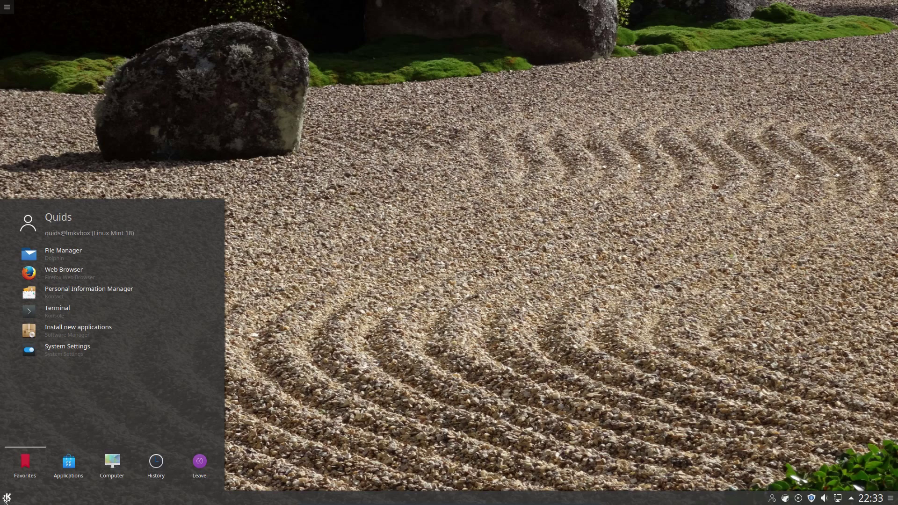
{"action": "right_click", "coordinate": [4, 500]}
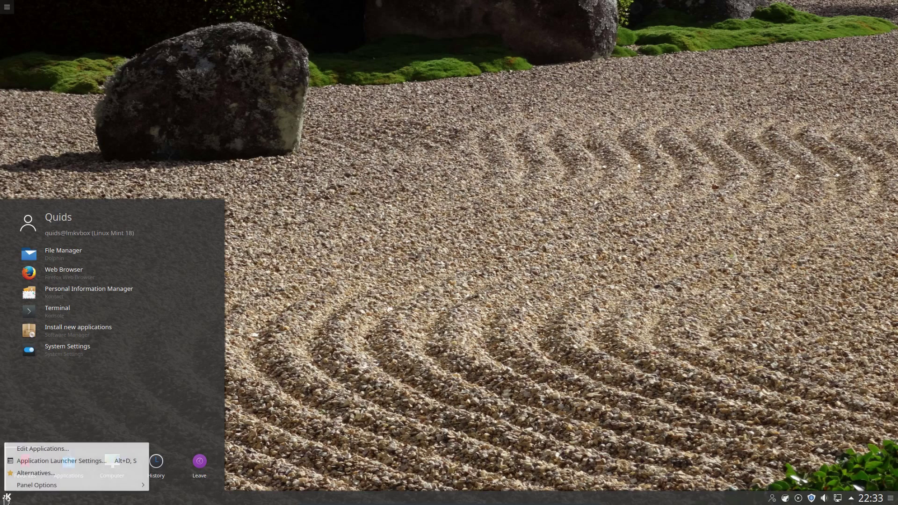
{"action": "left_click", "coordinate": [43, 473]}
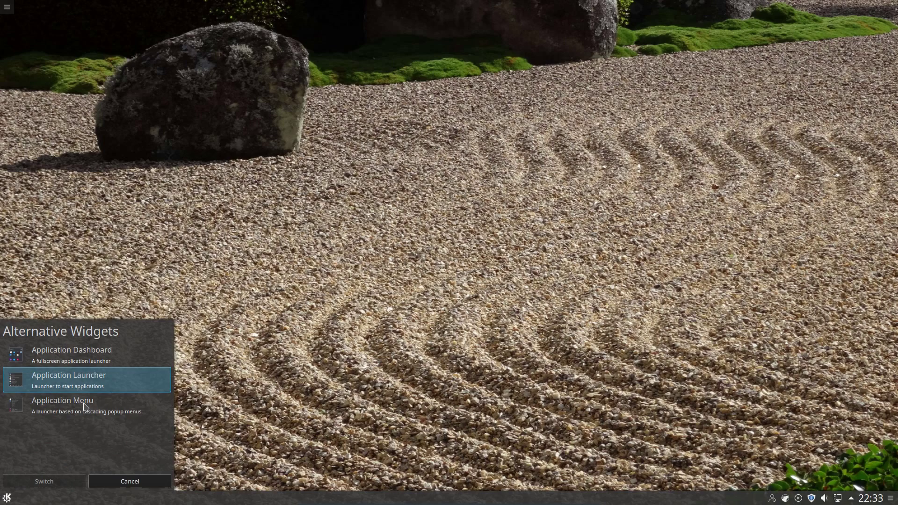
{"action": "left_click", "coordinate": [79, 357]}
{"action": "left_click", "coordinate": [87, 404]}
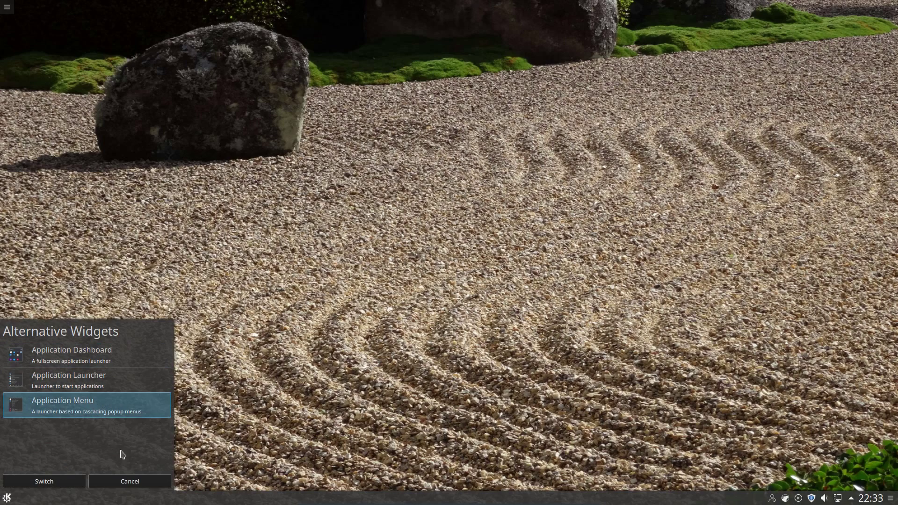
{"action": "left_click", "coordinate": [59, 487]}
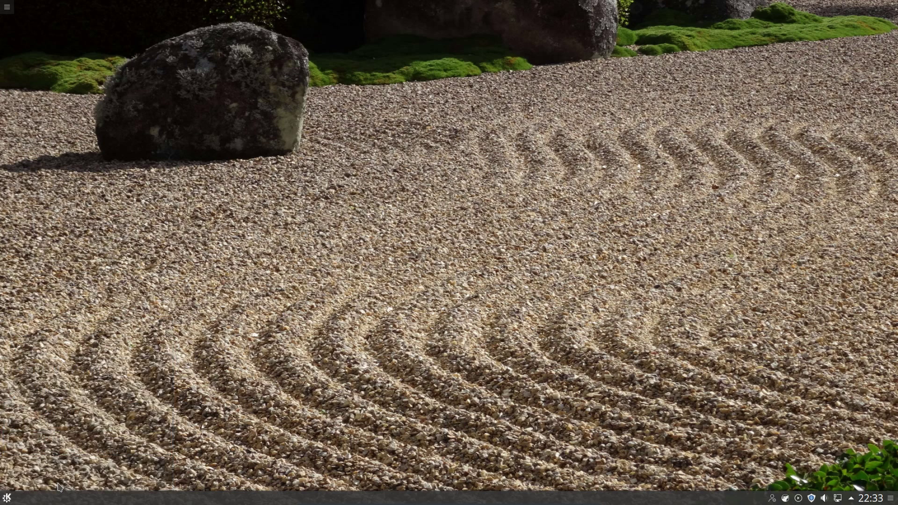
{"action": "left_click", "coordinate": [7, 497]}
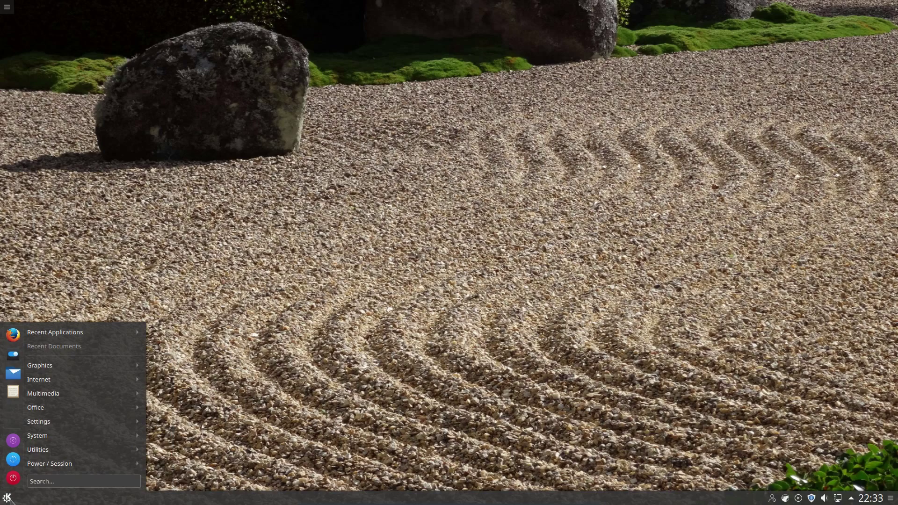
Switch the launcher to Application Dashboard, then open and close it
{"action": "right_click", "coordinate": [8, 499]}
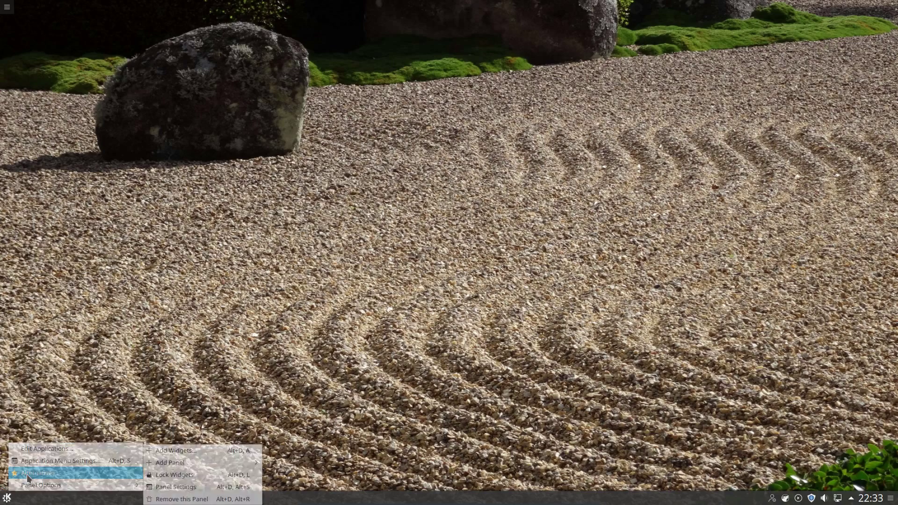
{"action": "left_click", "coordinate": [26, 467]}
{"action": "left_click", "coordinate": [44, 354]}
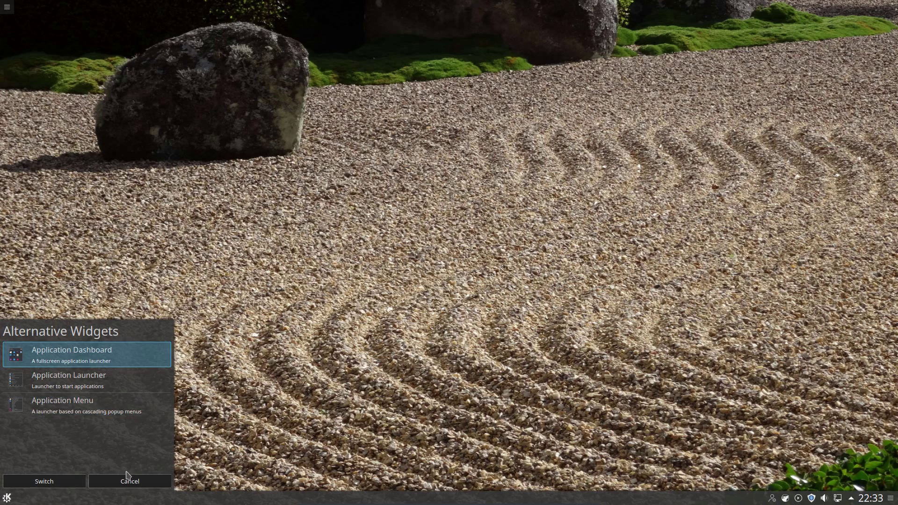
{"action": "left_click", "coordinate": [72, 482]}
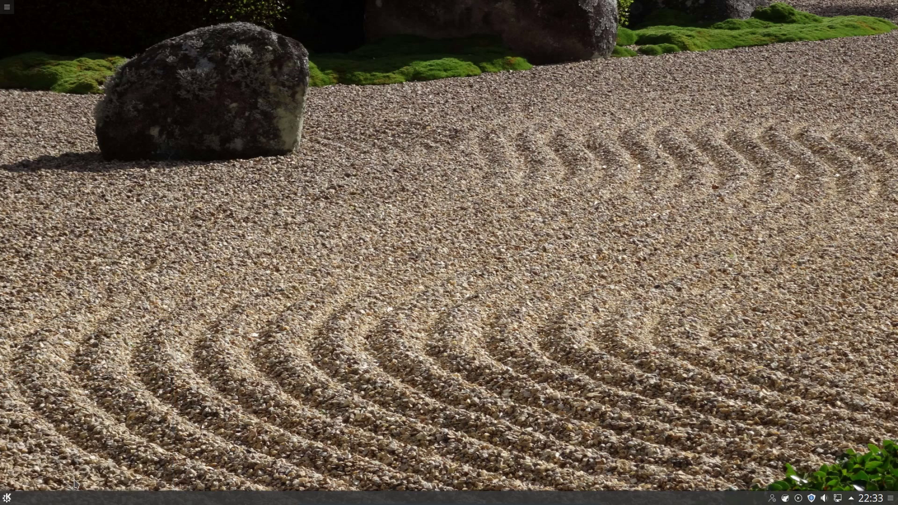
{"action": "key", "text": "super"}
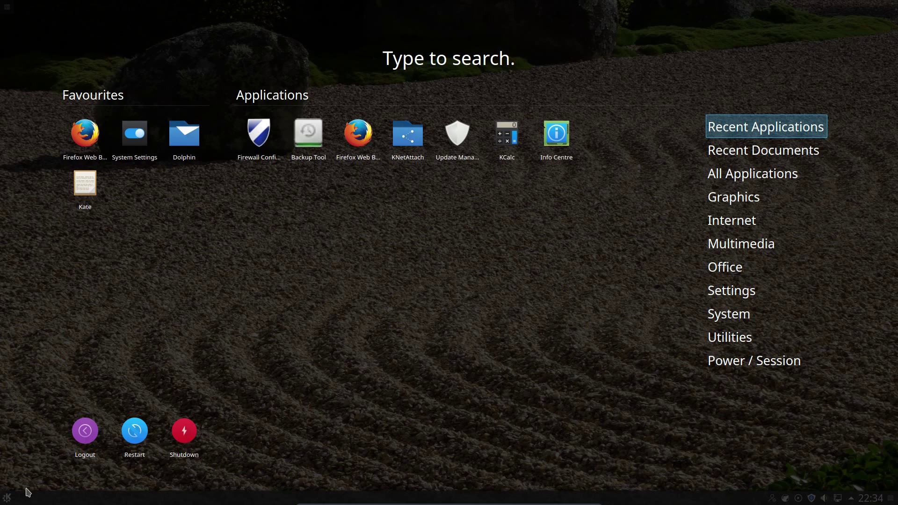
{"action": "left_click", "coordinate": [28, 492]}
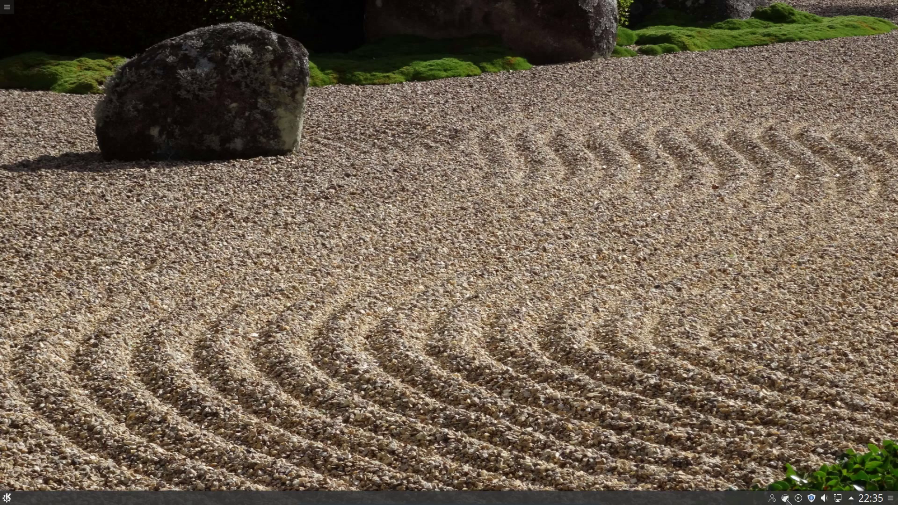
Open Update Manager and view its Preferences without changing anything
{"action": "left_click", "coordinate": [811, 498]}
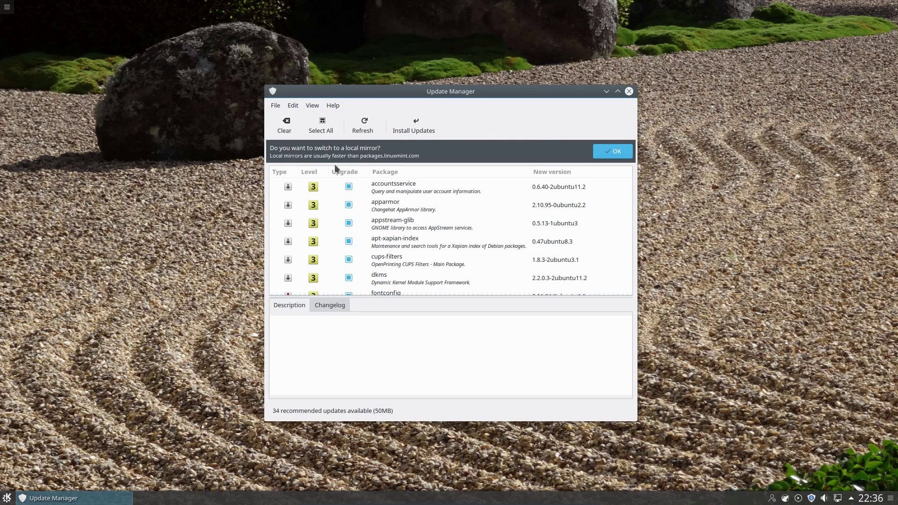
{"action": "left_click", "coordinate": [293, 105]}
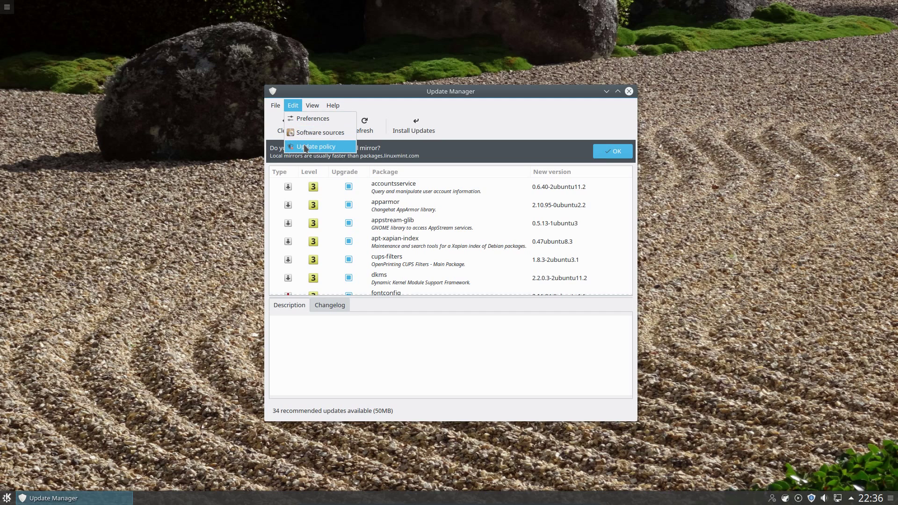
{"action": "left_click", "coordinate": [303, 119]}
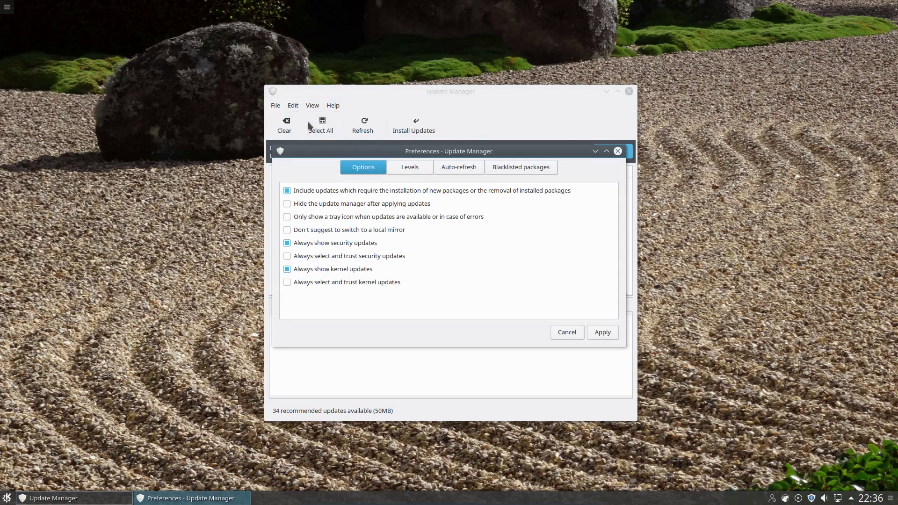
{"action": "left_click", "coordinate": [568, 333]}
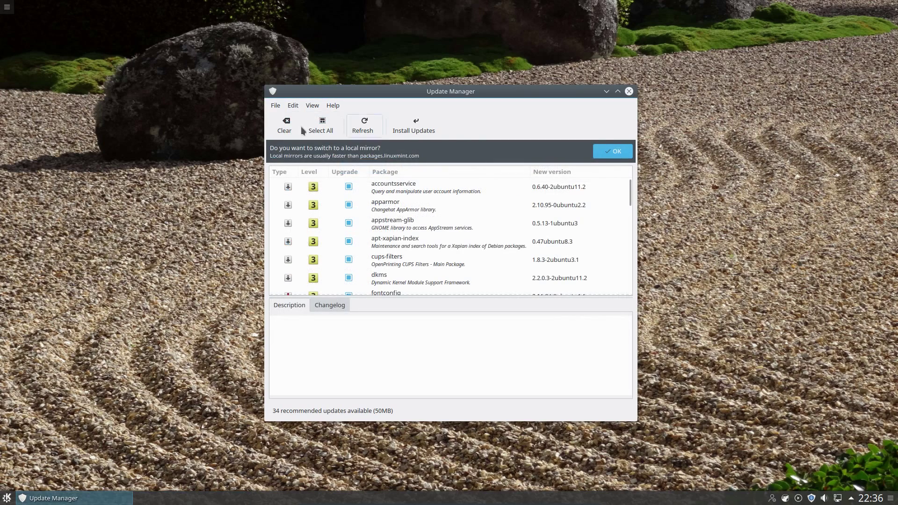
Keep the 'Optimise stability and security' update policy and confirm it
{"action": "left_click", "coordinate": [293, 106]}
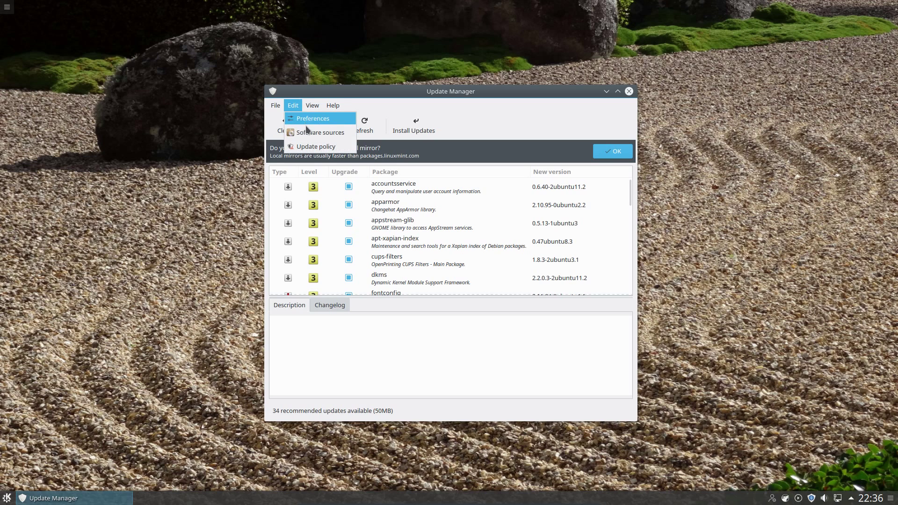
{"action": "left_click", "coordinate": [311, 146]}
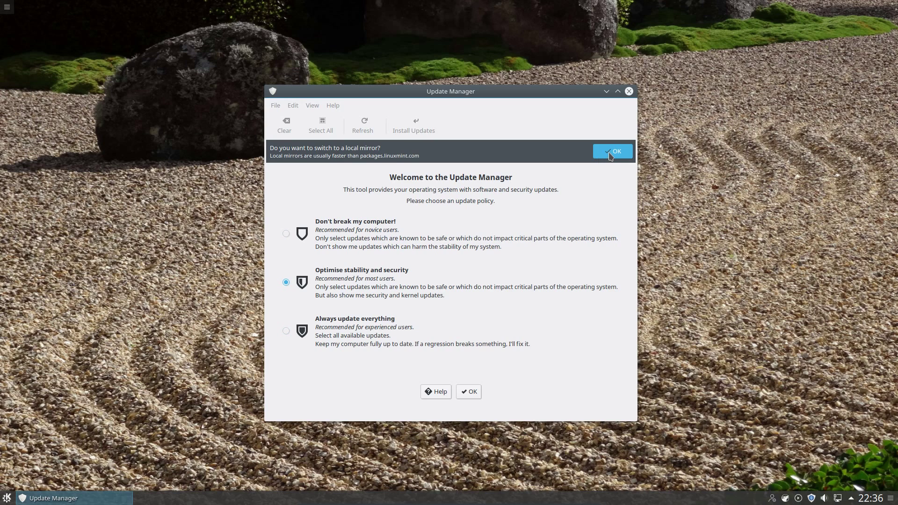
{"action": "left_click", "coordinate": [469, 391]}
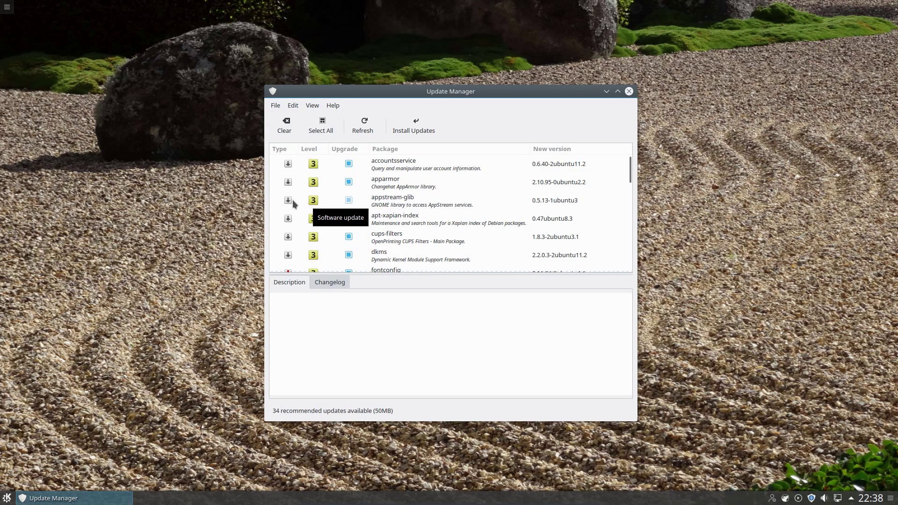
Tick the linux kernel headers update at the list's bottom and install all 35 selected updates
{"action": "scroll", "coordinate": [293, 200], "scroll_direction": "down", "scroll_amount": 1}
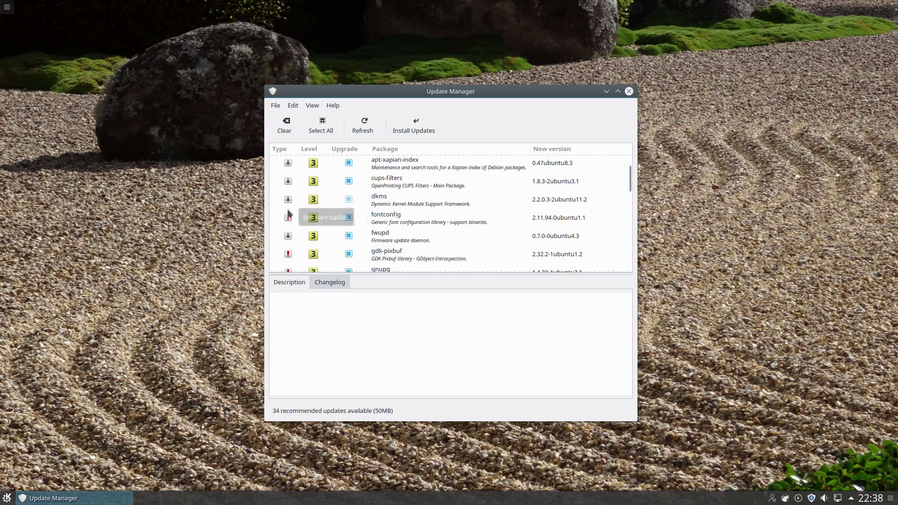
{"action": "scroll", "coordinate": [293, 216], "scroll_direction": "down", "scroll_amount": 3}
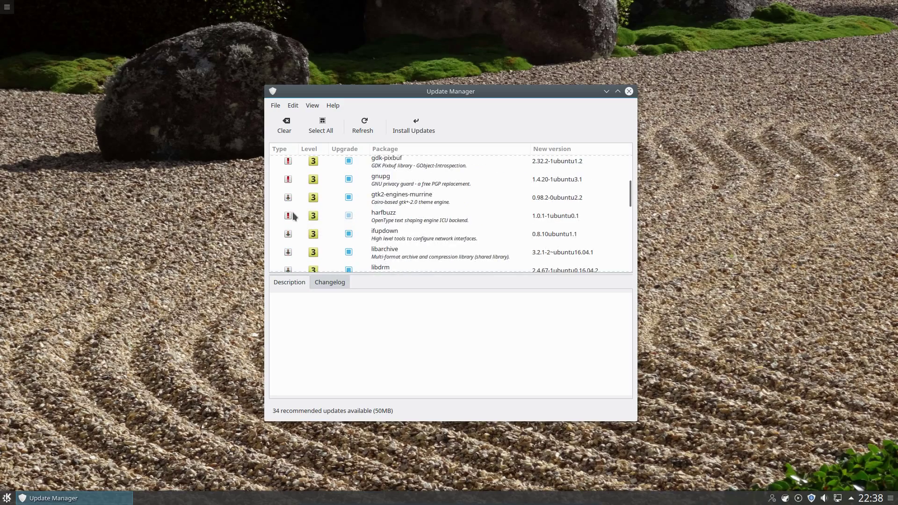
{"action": "scroll", "coordinate": [291, 215], "scroll_direction": "down", "scroll_amount": 5}
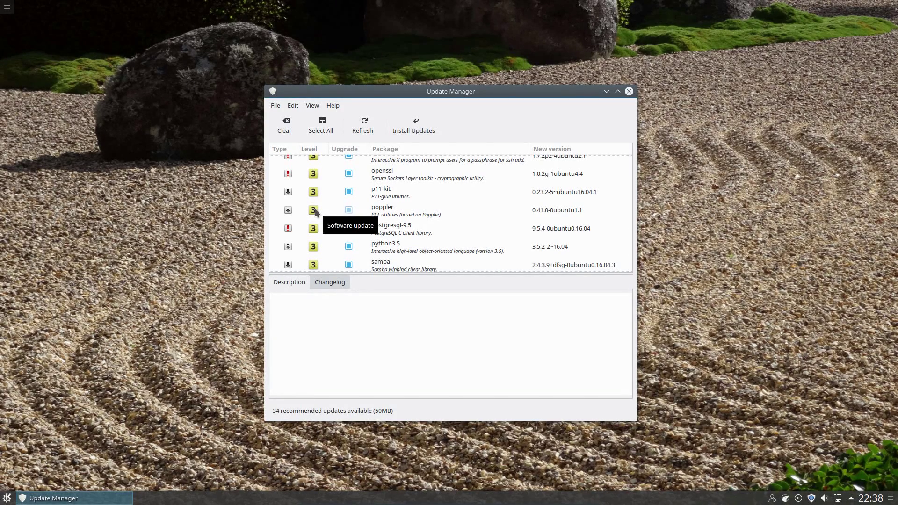
{"action": "scroll", "coordinate": [316, 211], "scroll_direction": "down", "scroll_amount": 2}
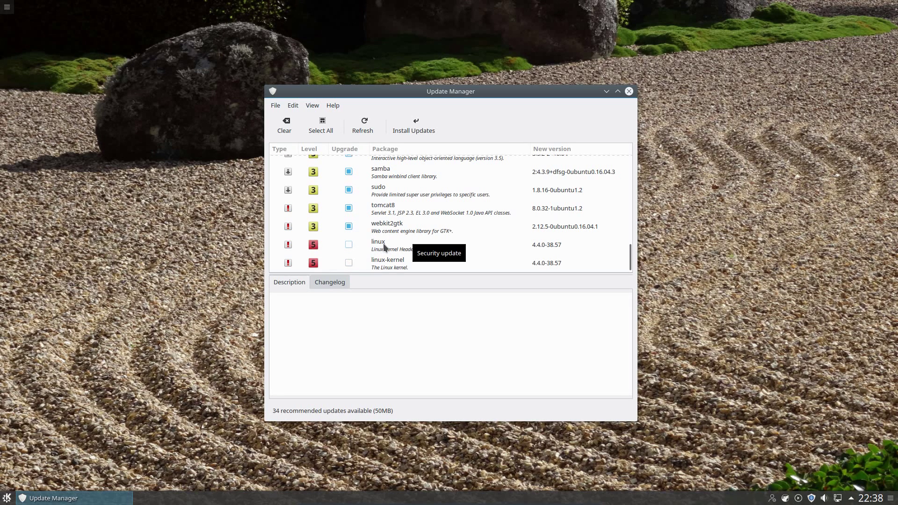
{"action": "left_click", "coordinate": [349, 244]}
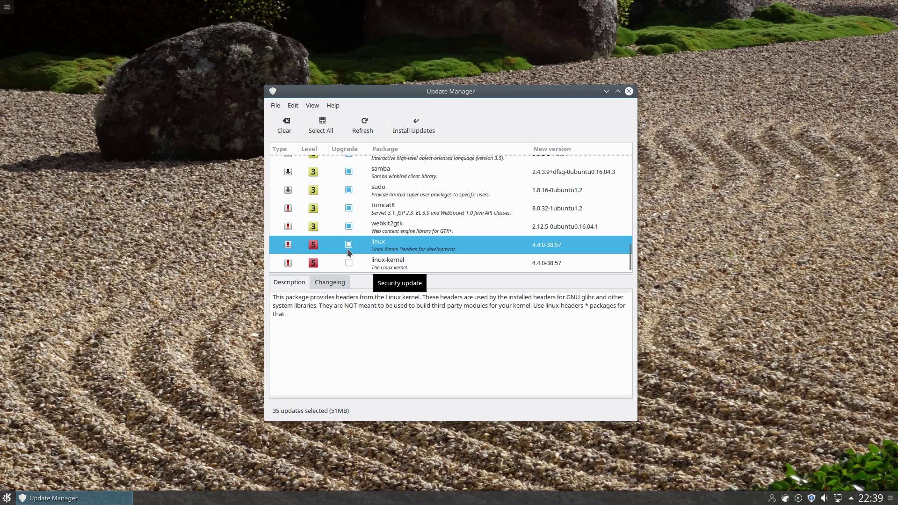
{"action": "left_click", "coordinate": [423, 124]}
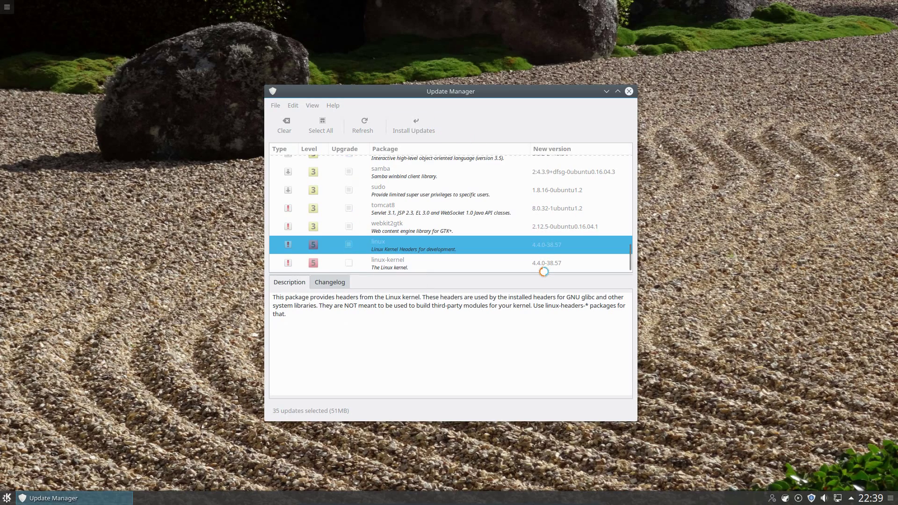
Open Desktop Settings from the desktop's context menu and browse the wallpaper thumbnails
{"action": "right_click", "coordinate": [322, 188]}
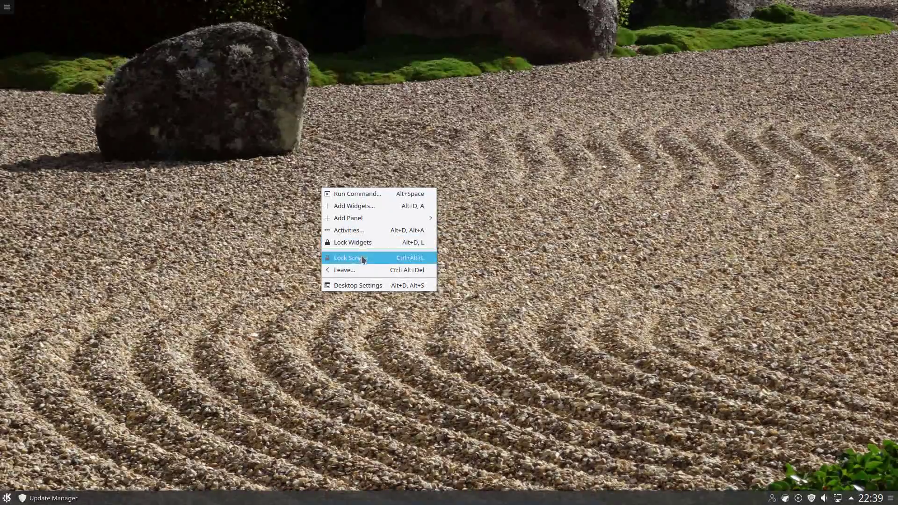
{"action": "left_click", "coordinate": [365, 286]}
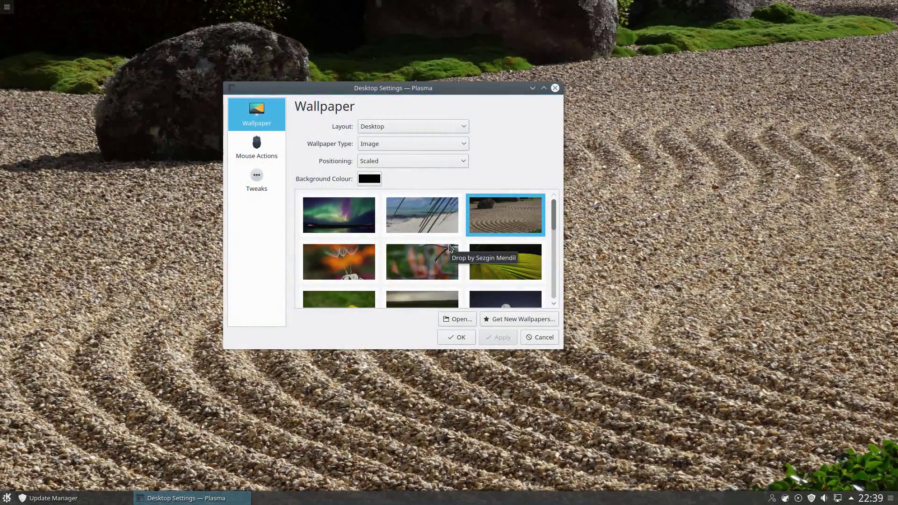
{"action": "scroll", "coordinate": [449, 248], "scroll_direction": "down", "scroll_amount": 1}
{"action": "scroll", "coordinate": [449, 248], "scroll_direction": "down", "scroll_amount": 1}
Close Desktop Settings, open the Application Dashboard and browse categories, ending on Utilities then Settings
{"action": "key", "text": "Escape"}
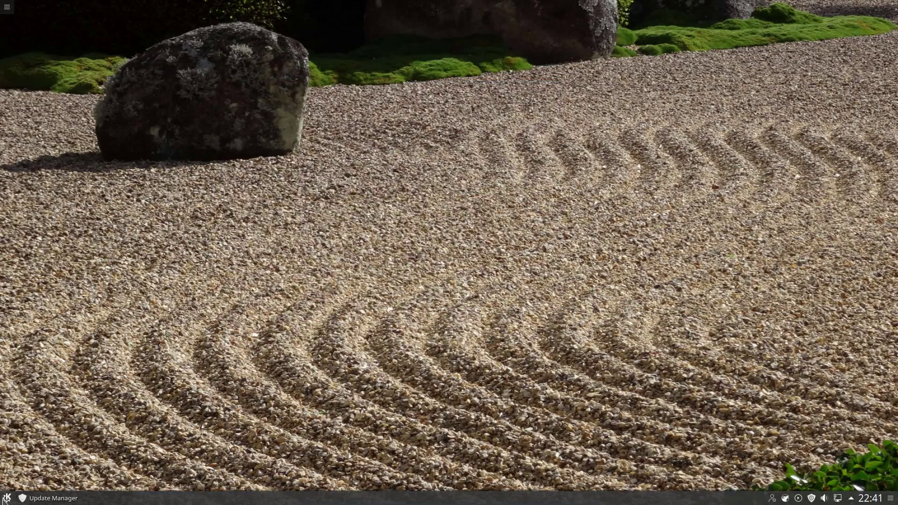
{"action": "key", "text": "super"}
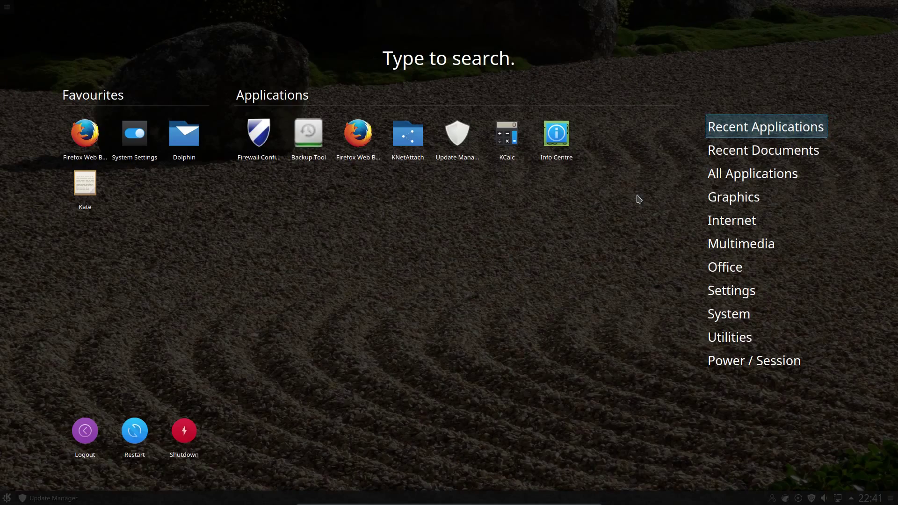
{"action": "mouse_move", "coordinate": [744, 200]}
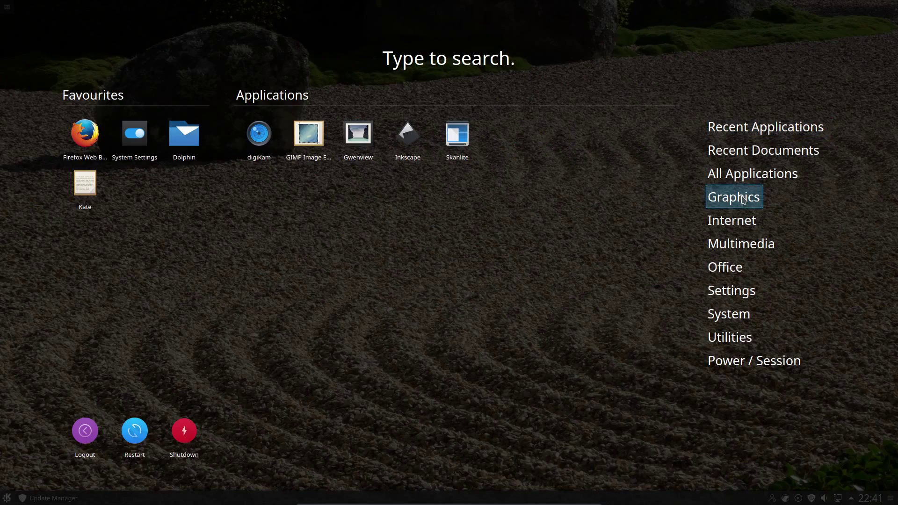
{"action": "mouse_move", "coordinate": [747, 221]}
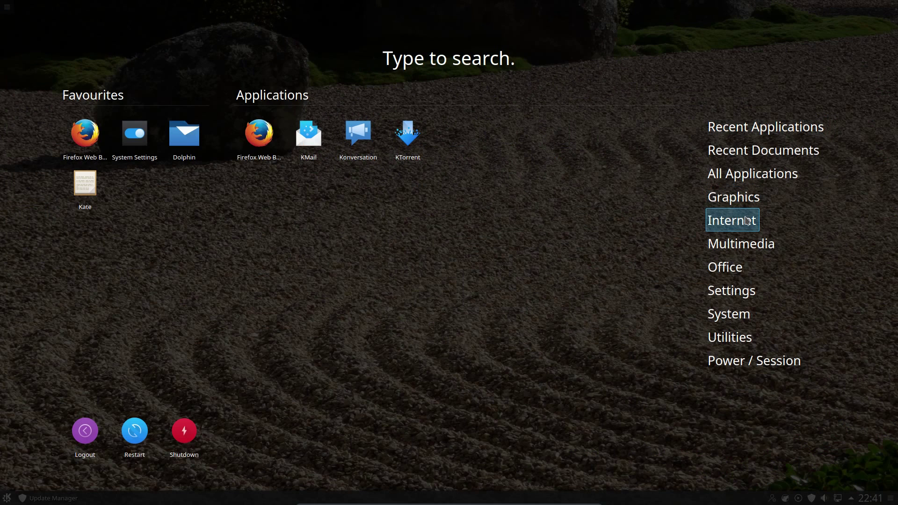
{"action": "mouse_move", "coordinate": [752, 246]}
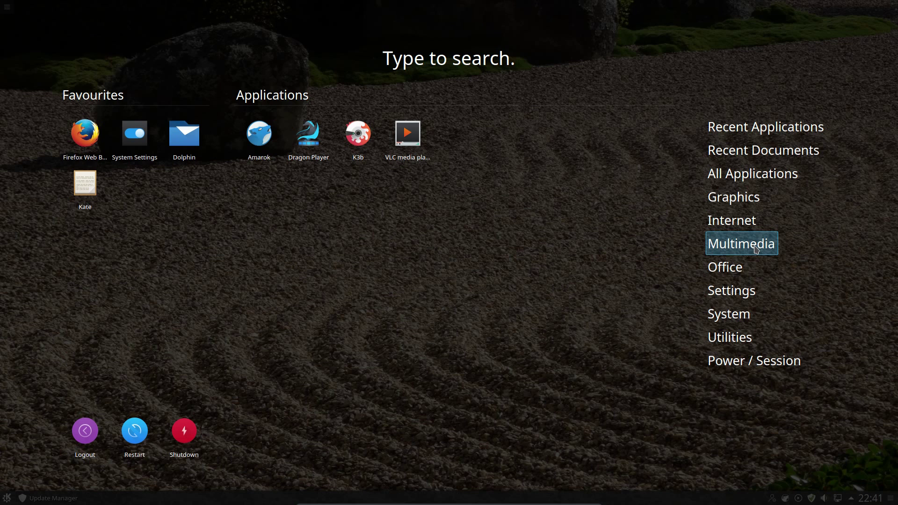
{"action": "mouse_move", "coordinate": [732, 279]}
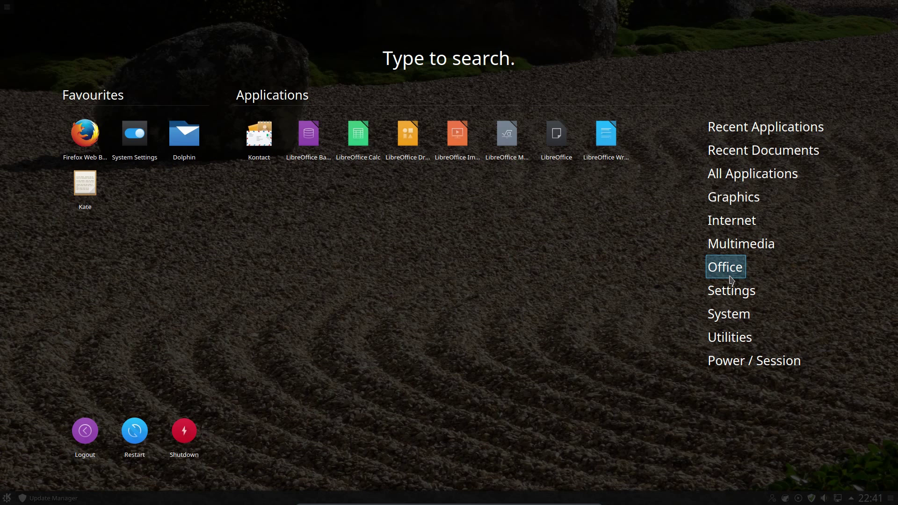
{"action": "mouse_move", "coordinate": [736, 295]}
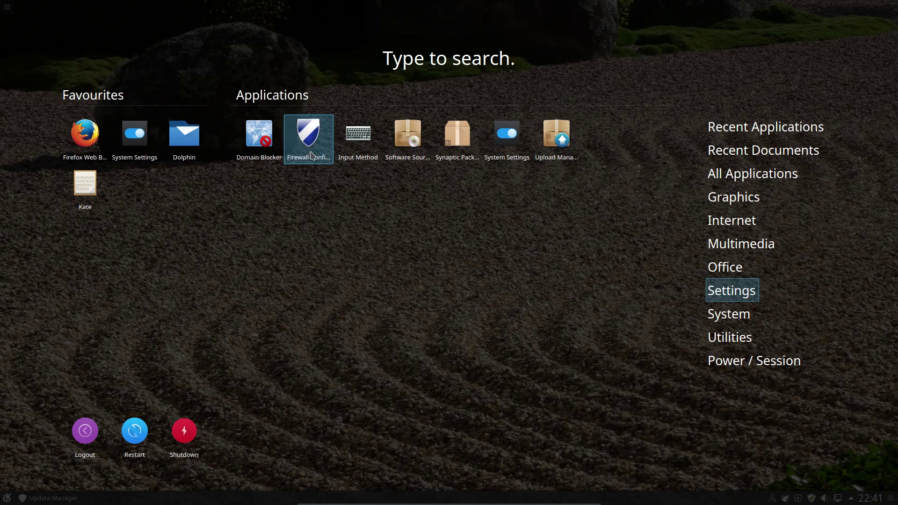
{"action": "mouse_move", "coordinate": [754, 314]}
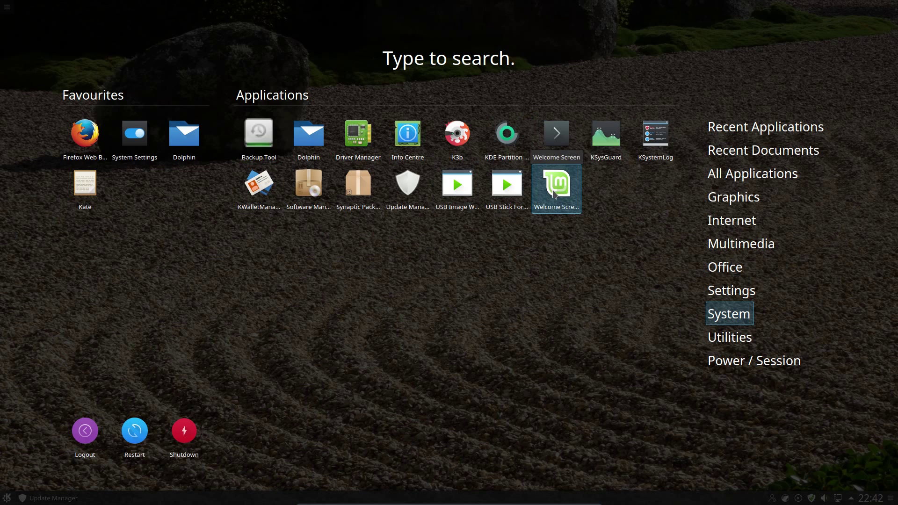
{"action": "left_click", "coordinate": [720, 344]}
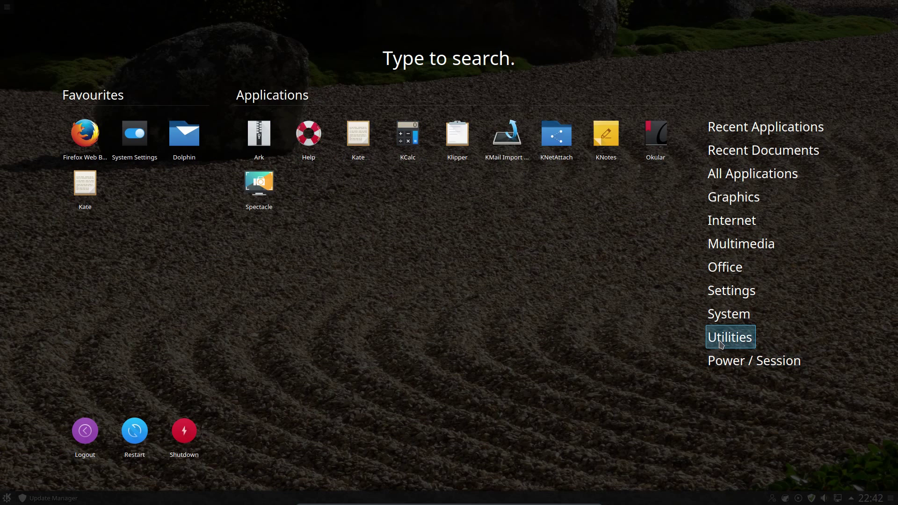
{"action": "left_click", "coordinate": [731, 294]}
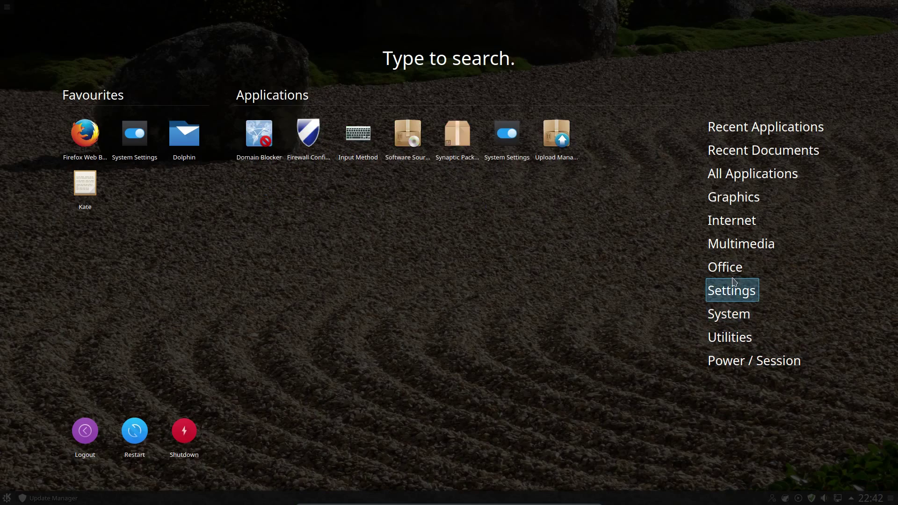
{"action": "left_click", "coordinate": [259, 140]}
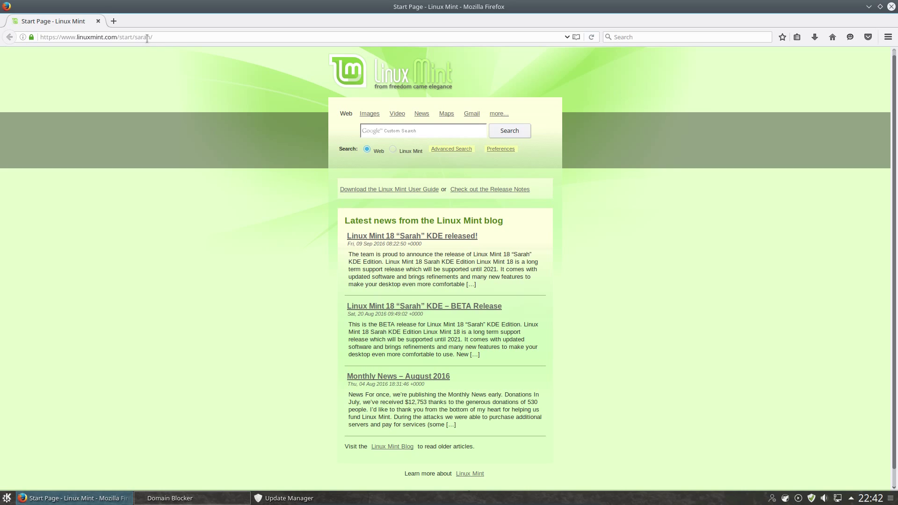
{"action": "left_click", "coordinate": [114, 21]}
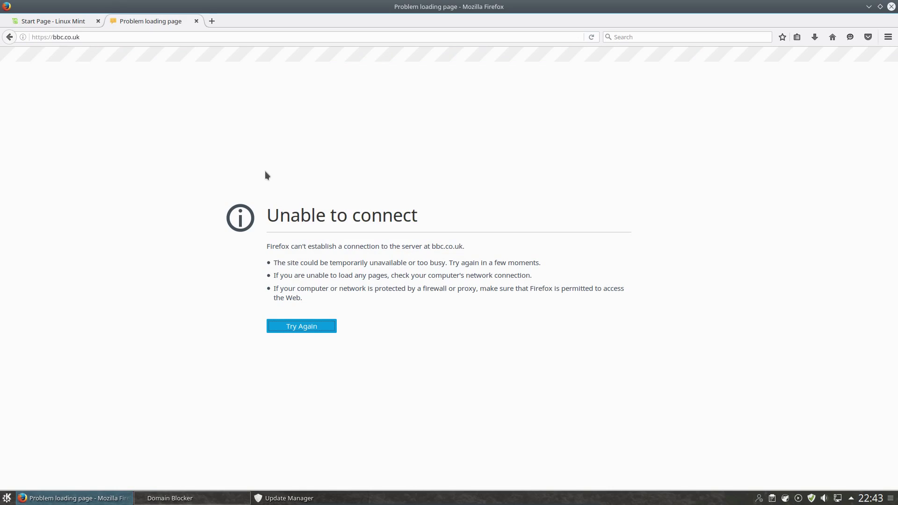
{"action": "left_click", "coordinate": [100, 34]}
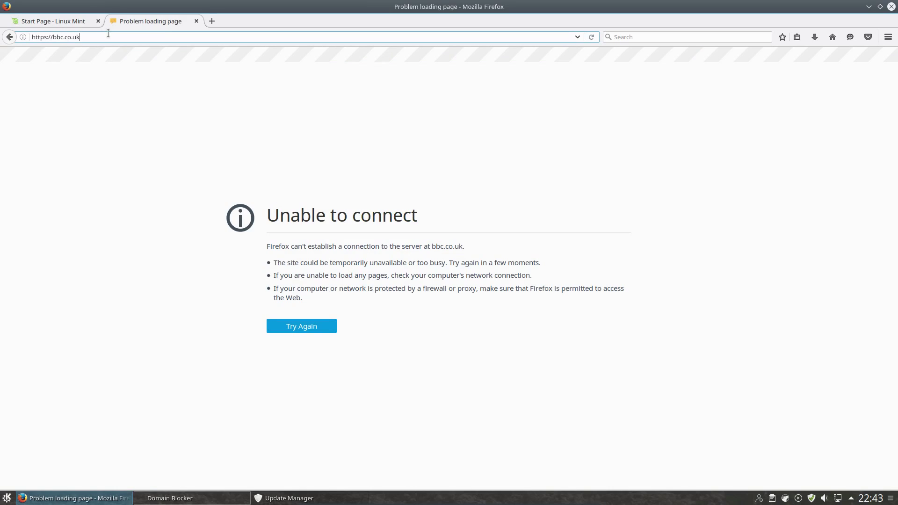
{"action": "key", "text": "ctrl+shift+Right"}
{"action": "key", "text": "ctrl+shift+Right"}
{"action": "key", "text": "ctrl+shift+Left"}
{"action": "type", "text": "www."}
{"action": "key", "text": "Return"}
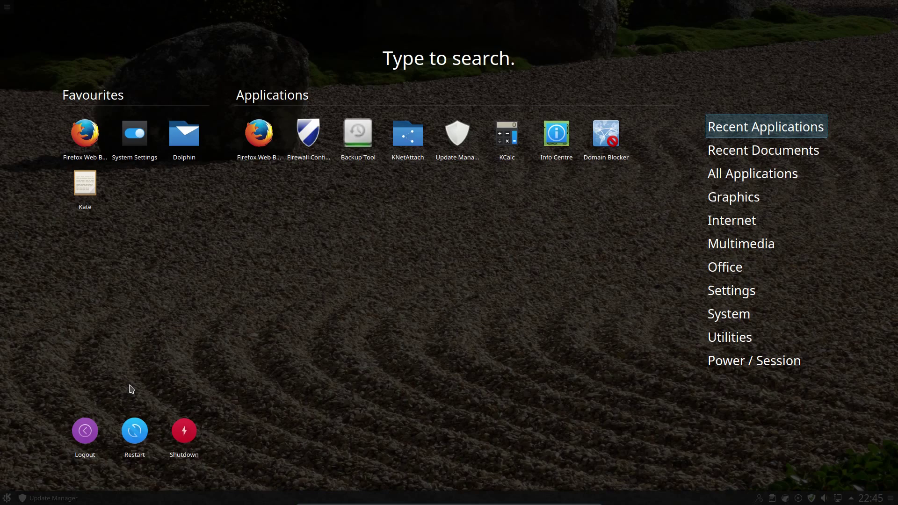
{"action": "left_click", "coordinate": [131, 389]}
{"action": "right_click", "coordinate": [14, 498]}
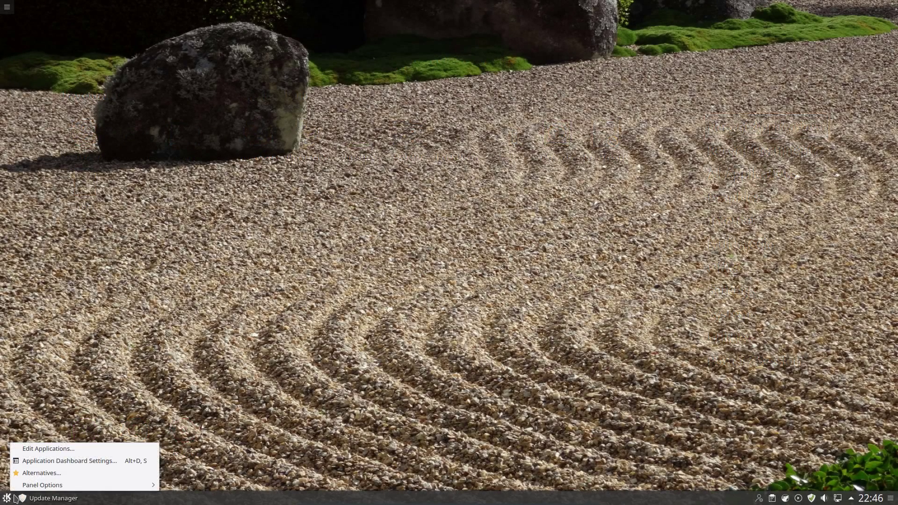
{"action": "left_click", "coordinate": [71, 461]}
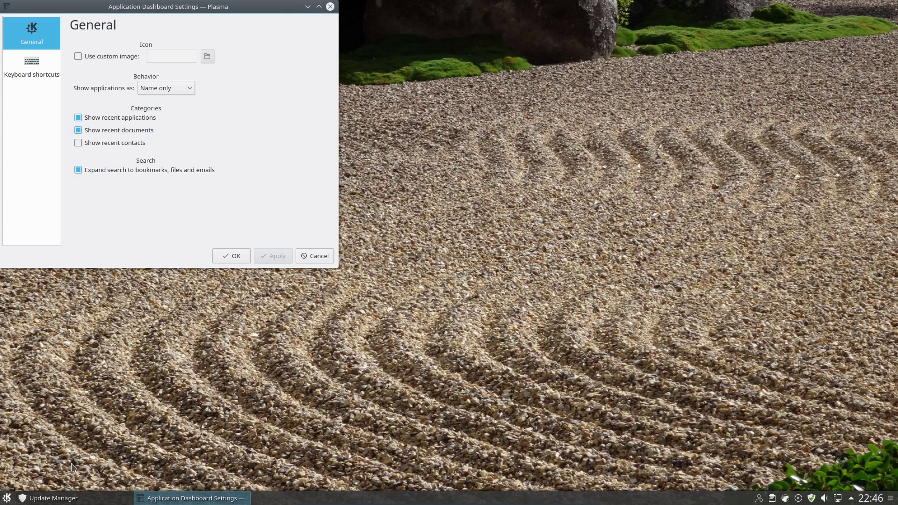
{"action": "left_click", "coordinate": [21, 71]}
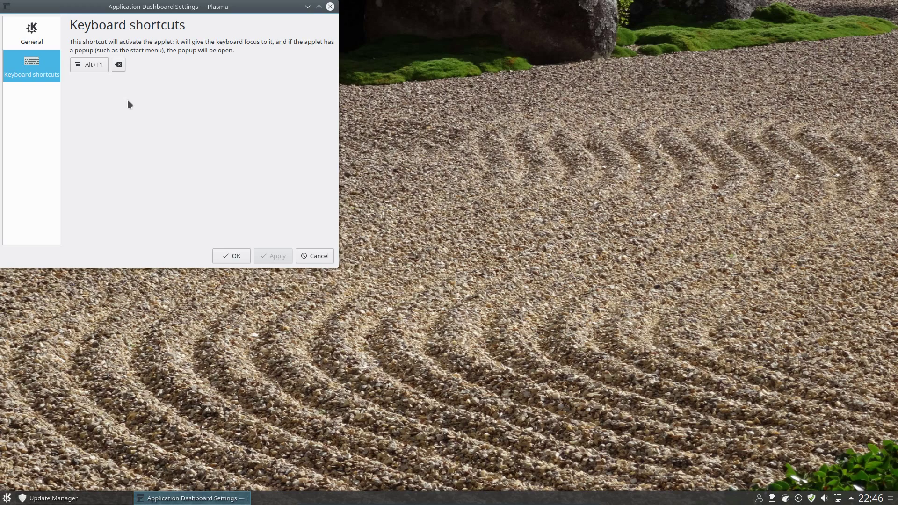
{"action": "key", "text": "space"}
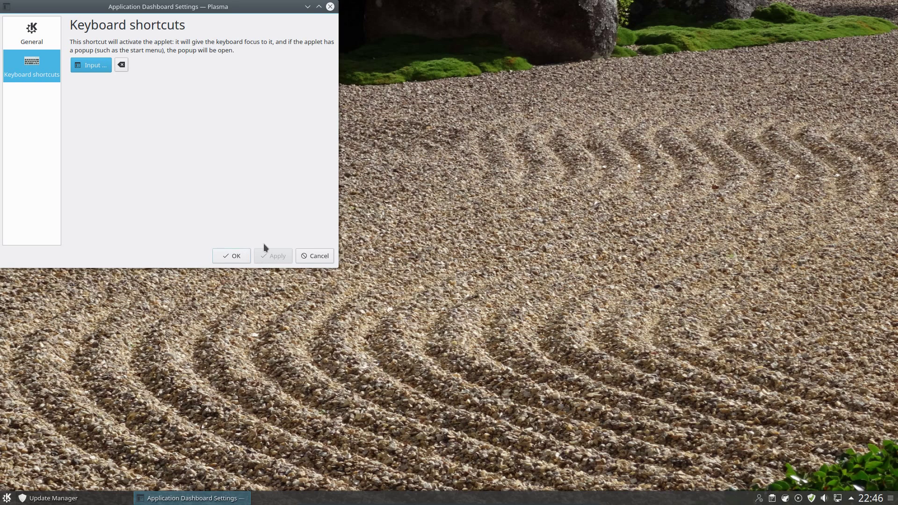
{"action": "left_click", "coordinate": [315, 256]}
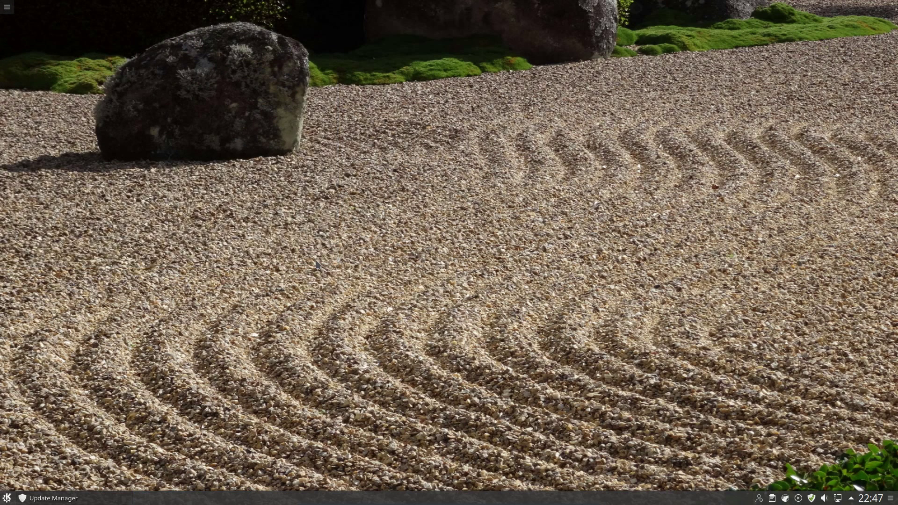
{"action": "key", "text": "super"}
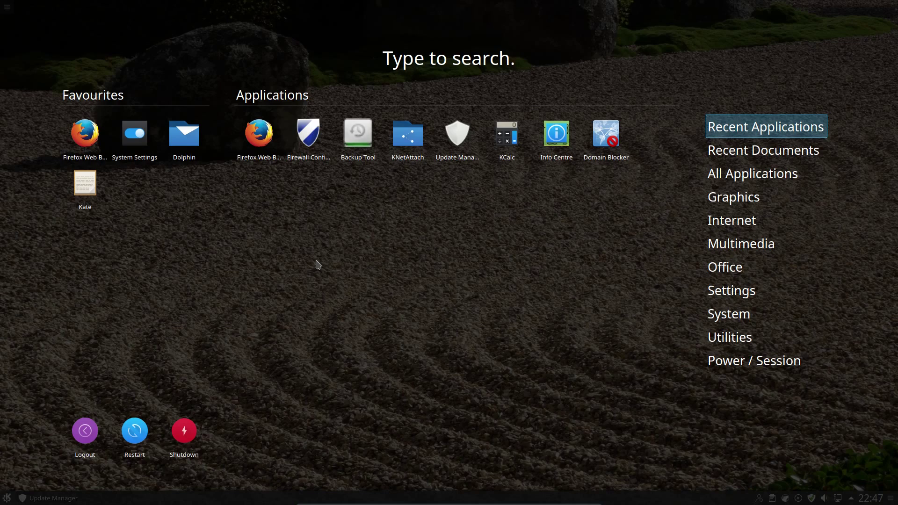
Close the dashboard, then enlarge and centre the System Settings window
{"action": "left_click", "coordinate": [317, 265]}
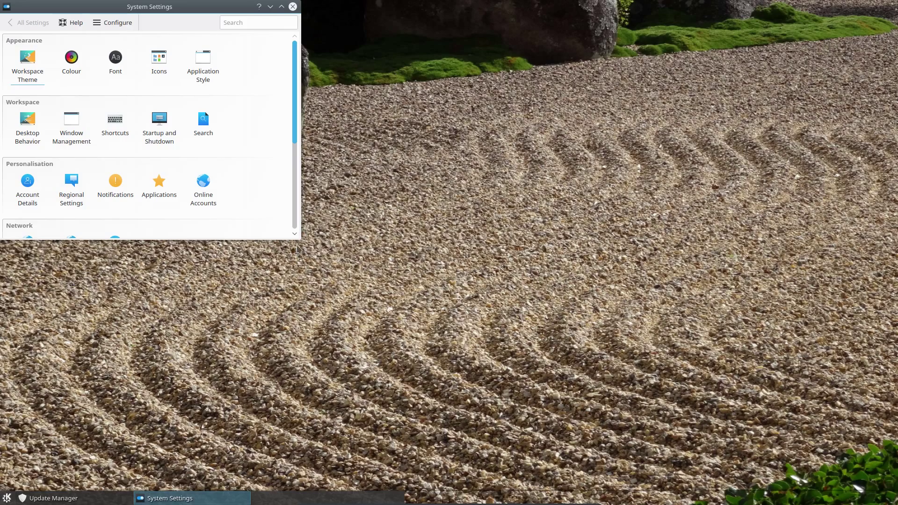
{"action": "left_click_drag", "start_coordinate": [298, 235], "coordinate": [409, 390]}
{"action": "left_click_drag", "start_coordinate": [215, 19], "coordinate": [403, 46]}
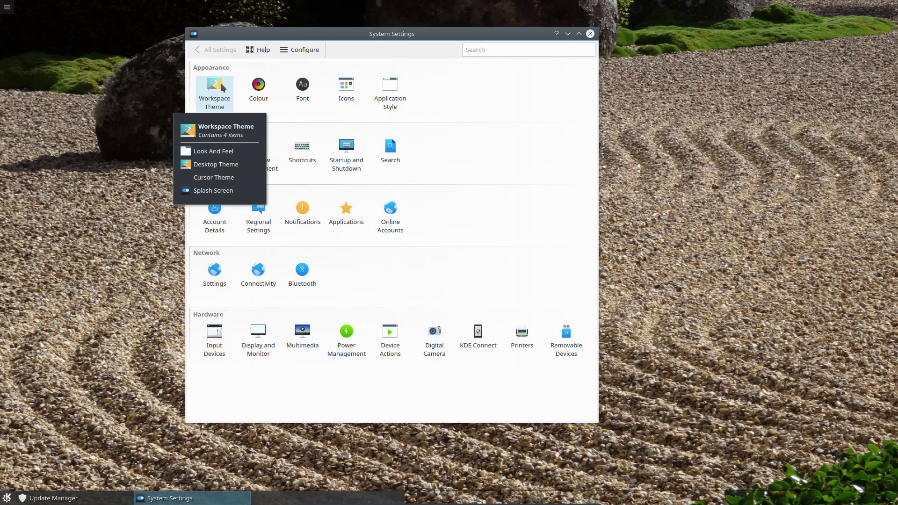
Browse the Look And Feel, Desktop Theme and Cursor Theme pages, then return to All Settings
{"action": "left_click", "coordinate": [223, 88]}
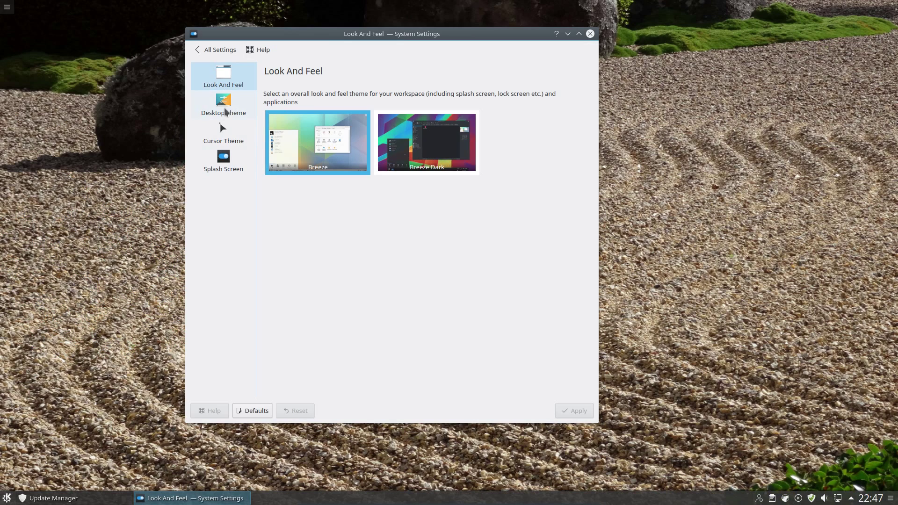
{"action": "left_click", "coordinate": [228, 111]}
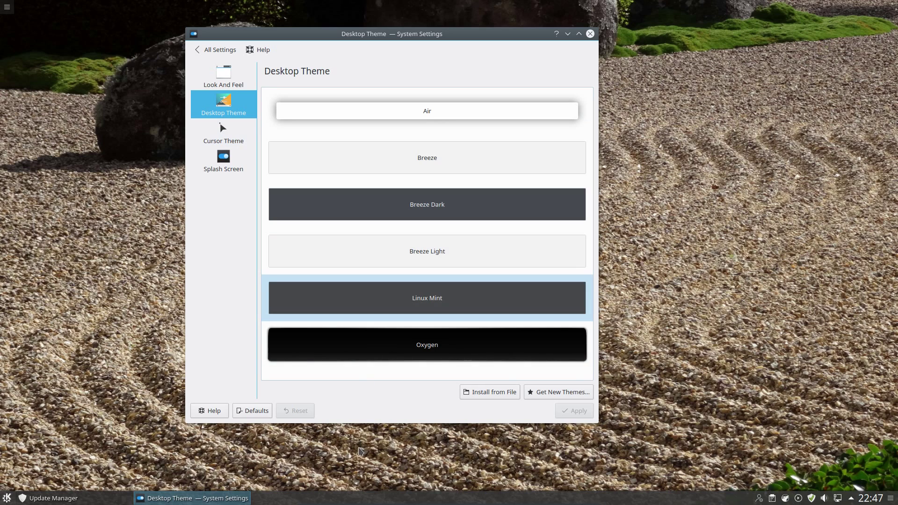
{"action": "left_click", "coordinate": [225, 140]}
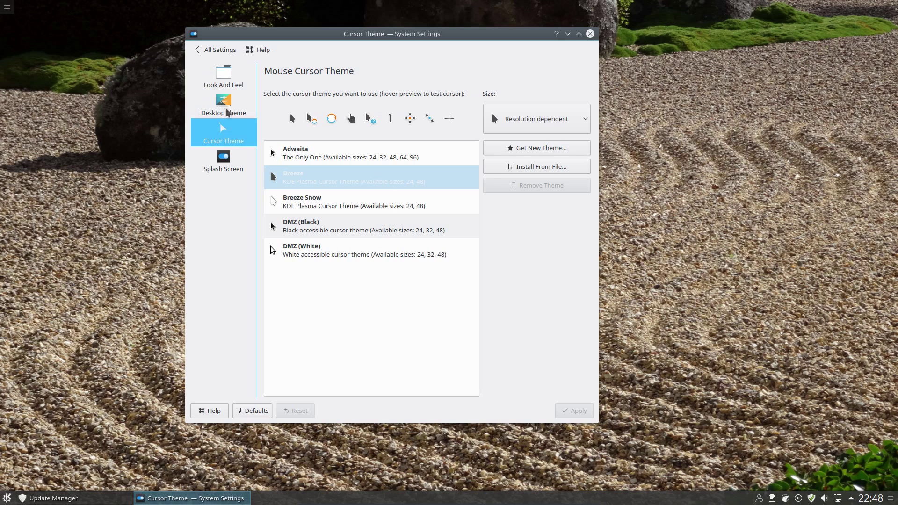
{"action": "left_click", "coordinate": [209, 48]}
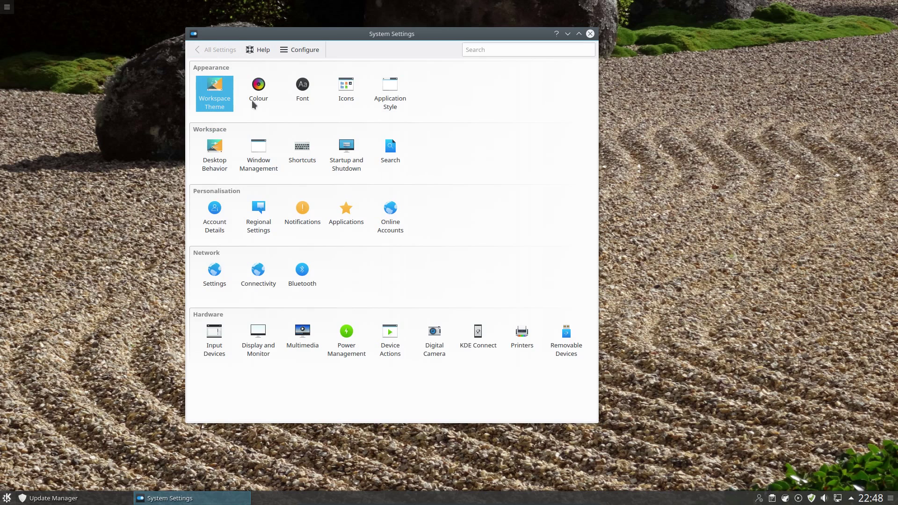
Download the Silver decoration via Window Decorations' Get New Decorations, then select and apply it
{"action": "left_click", "coordinate": [395, 90]}
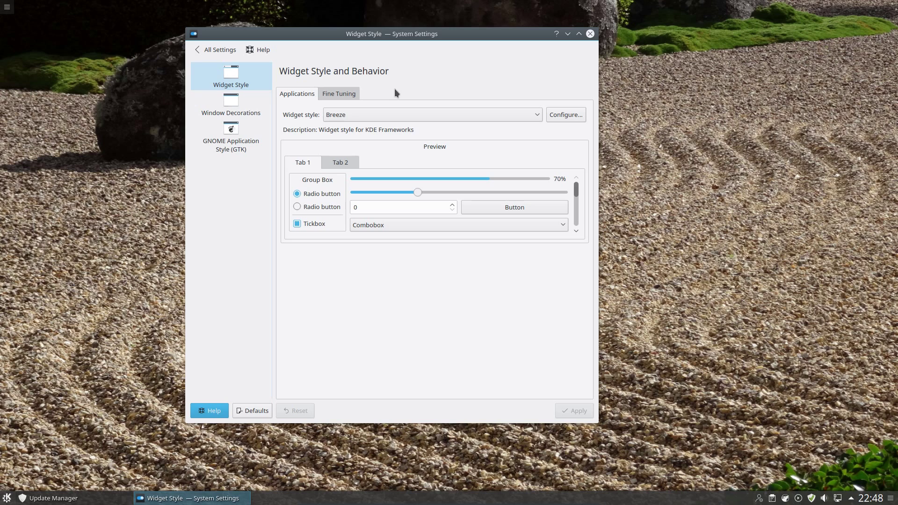
{"action": "left_click", "coordinate": [230, 107]}
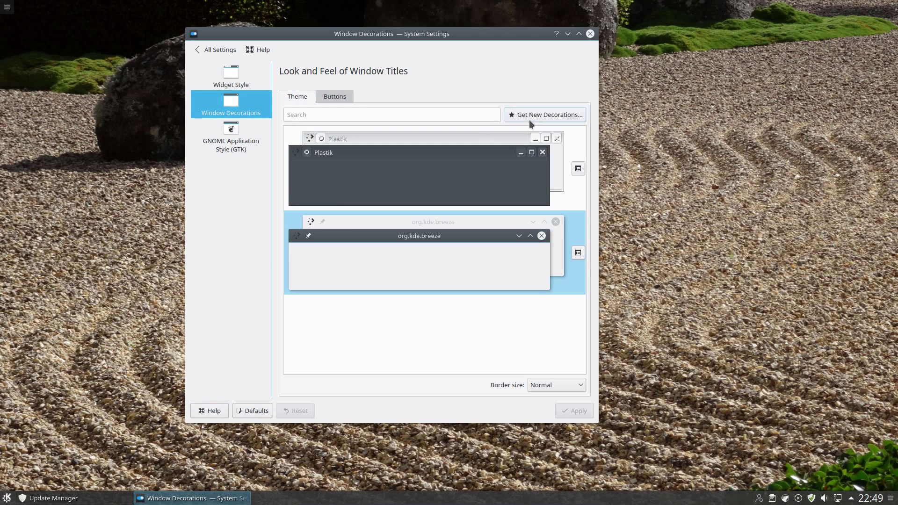
{"action": "left_click", "coordinate": [528, 119]}
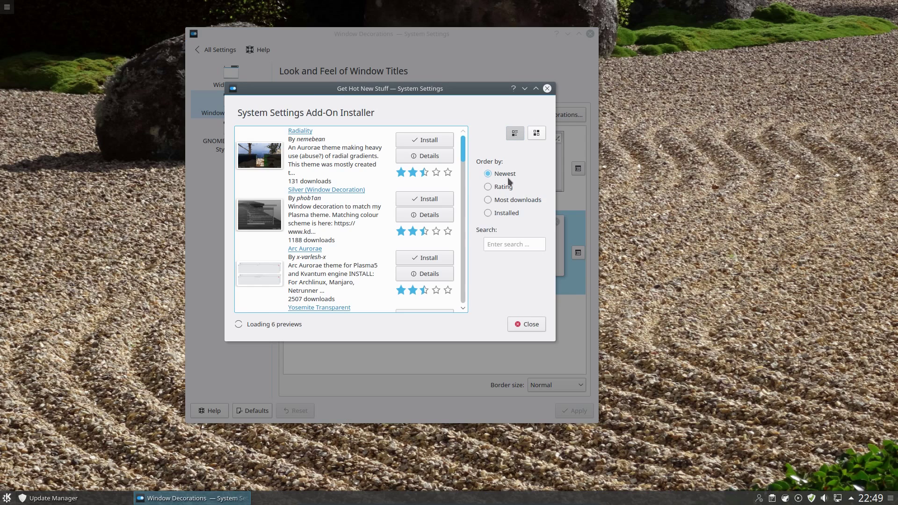
{"action": "scroll", "coordinate": [409, 184], "scroll_direction": "down", "scroll_amount": 1}
{"action": "left_click", "coordinate": [412, 185]}
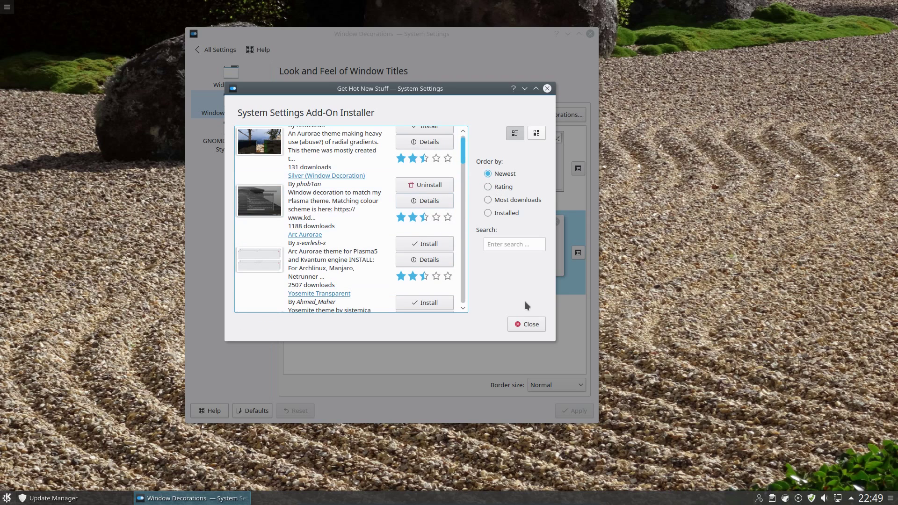
{"action": "left_click", "coordinate": [537, 329]}
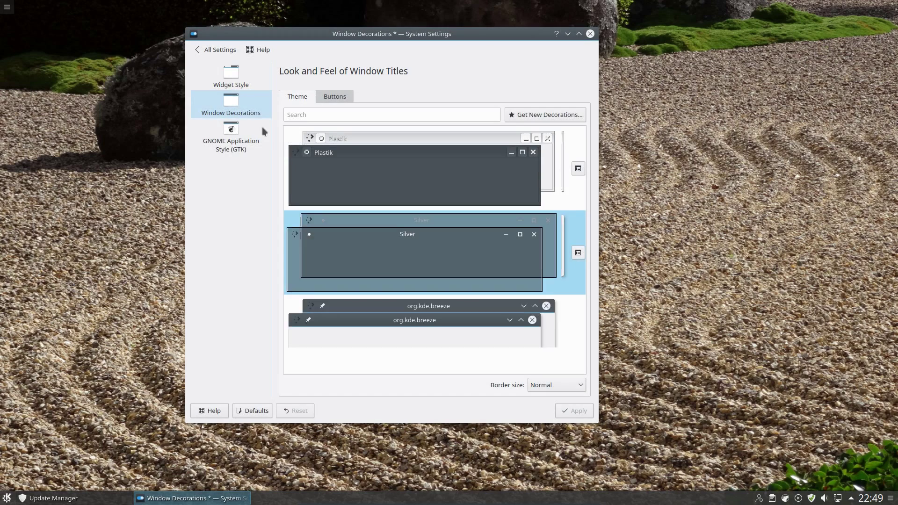
{"action": "left_click", "coordinate": [433, 241]}
{"action": "left_click", "coordinate": [584, 411]}
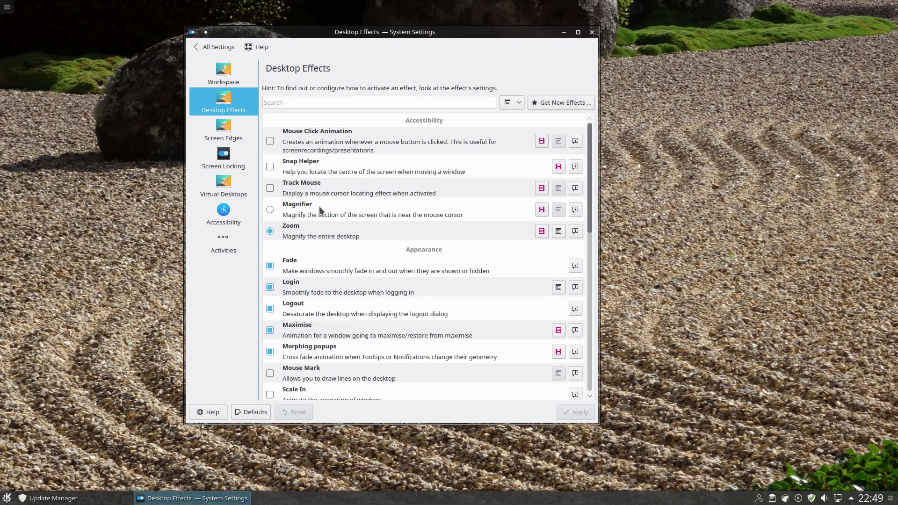
Scroll through the Desktop Effects list and shift the settings window slightly right
{"action": "scroll", "coordinate": [321, 210], "scroll_direction": "down", "scroll_amount": 8}
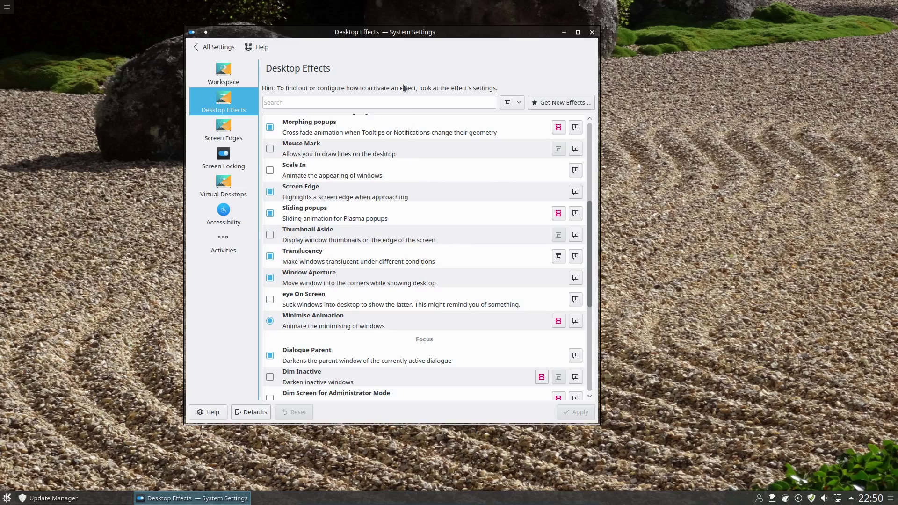
{"action": "left_click_drag", "start_coordinate": [393, 32], "coordinate": [430, 33]}
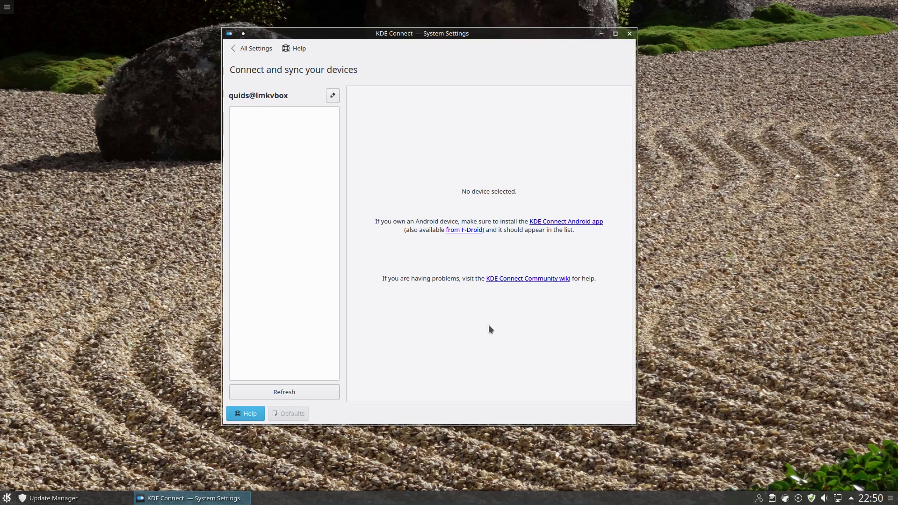
Search 'num', set NumLock on KDE Startup to Turn on in Keyboard settings, and apply it
{"action": "left_click", "coordinate": [250, 52]}
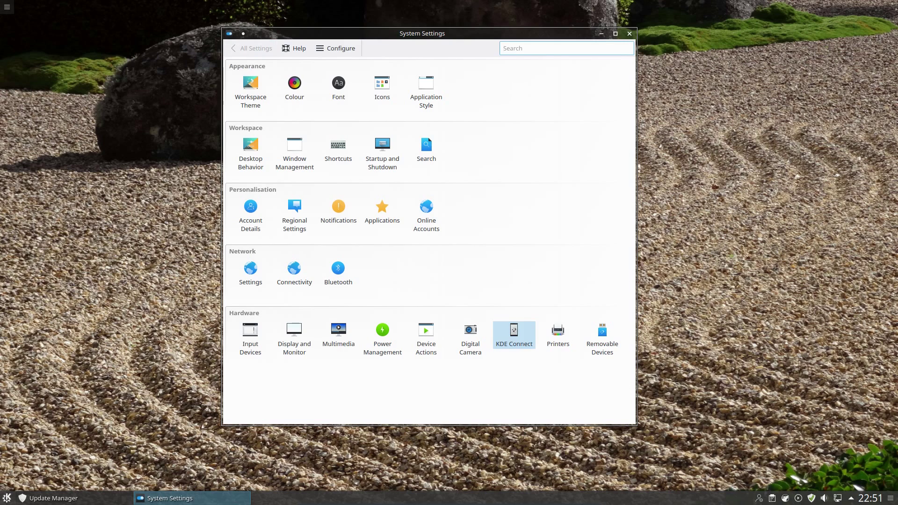
{"action": "type", "text": "num"}
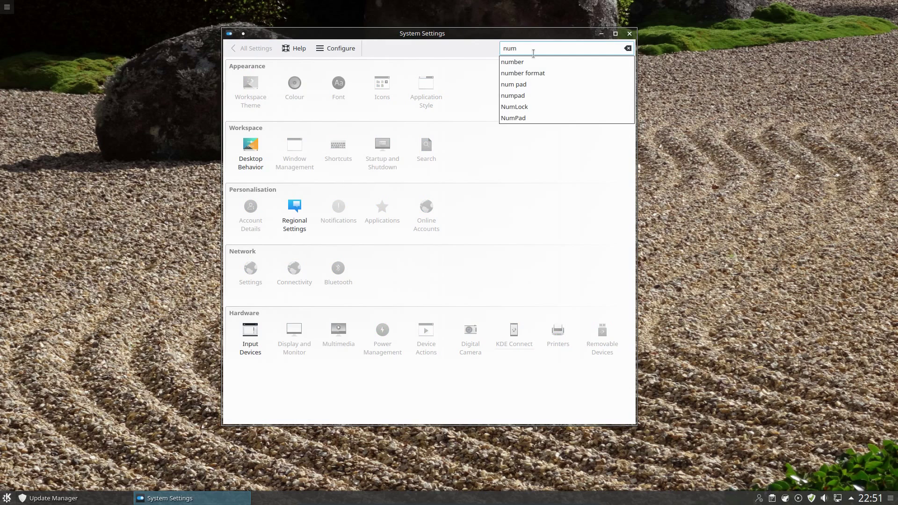
{"action": "left_click", "coordinate": [511, 106]}
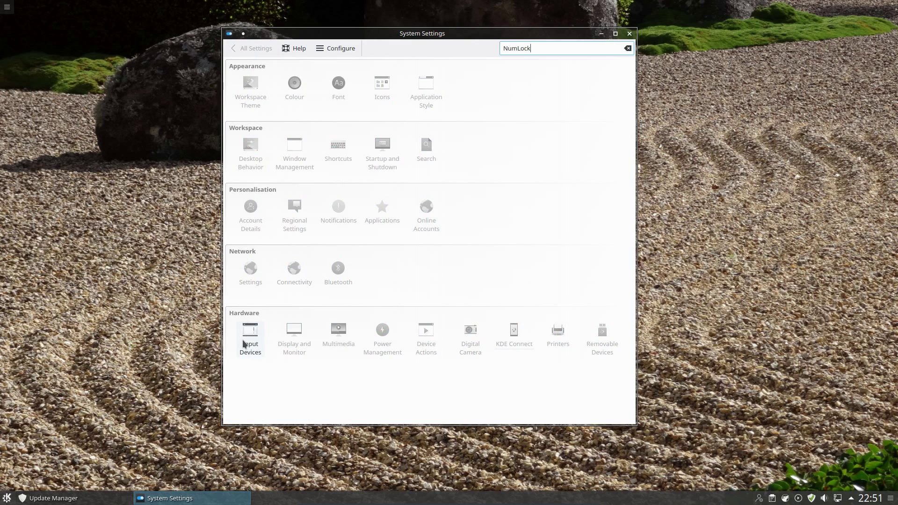
{"action": "left_click", "coordinate": [246, 338]}
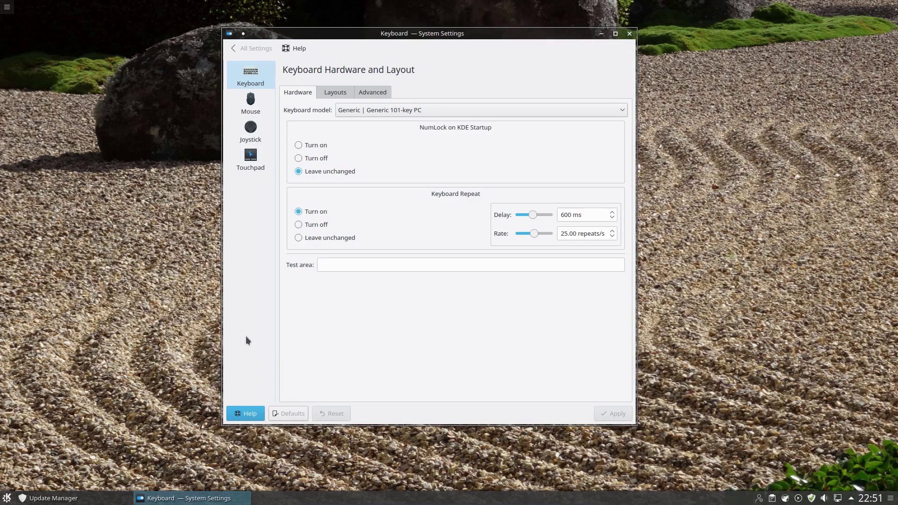
{"action": "left_click", "coordinate": [315, 145]}
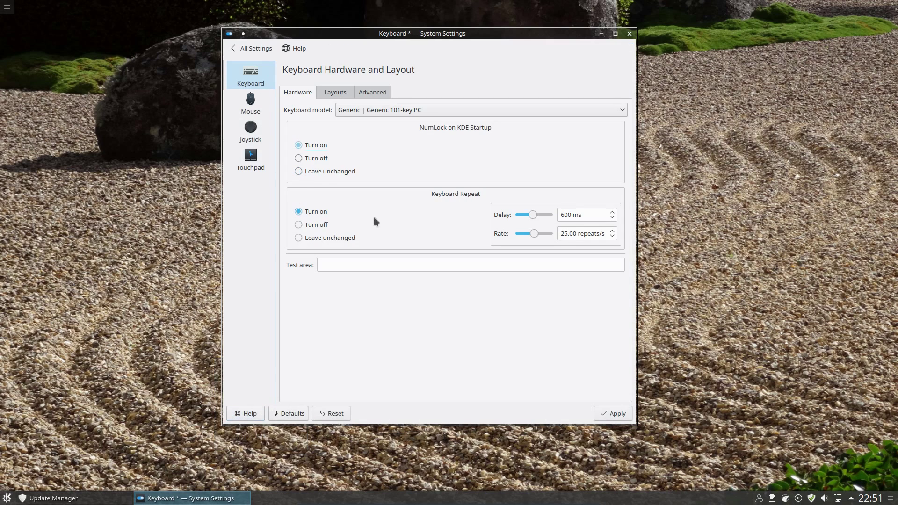
{"action": "left_click", "coordinate": [615, 412]}
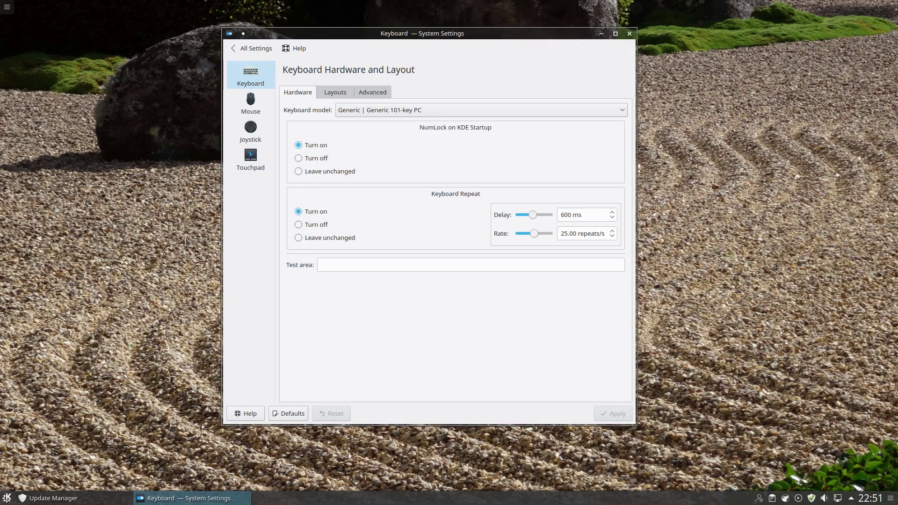
{"action": "left_click", "coordinate": [629, 33]}
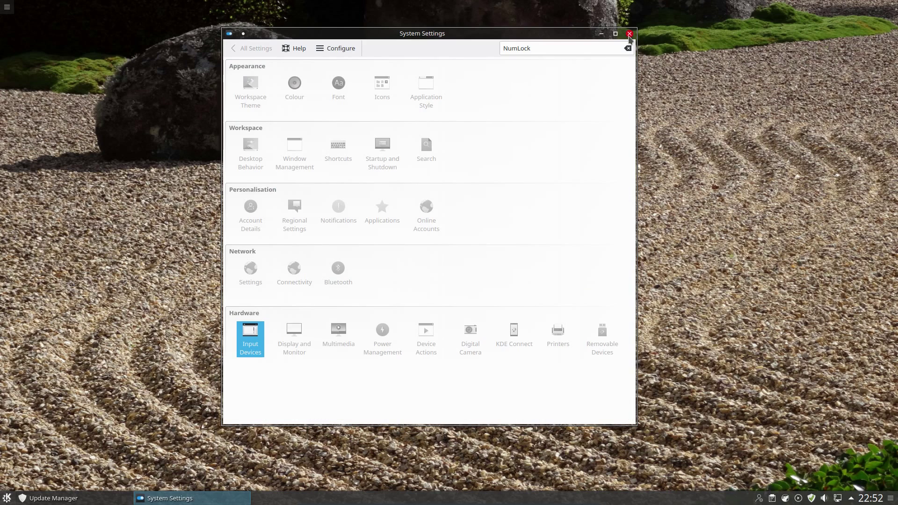